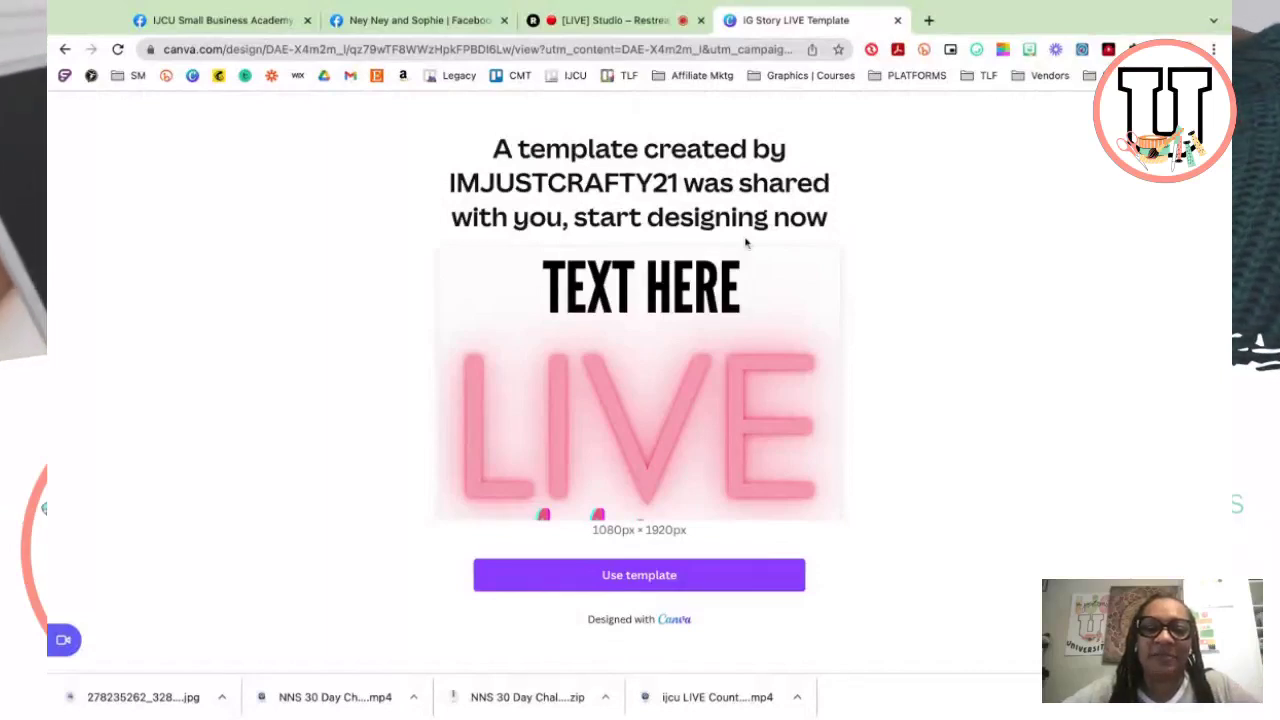
Copy the shared IG Story LIVE Template into the editor with Use template.
{"action": "left_click", "coordinate": [605, 579]}
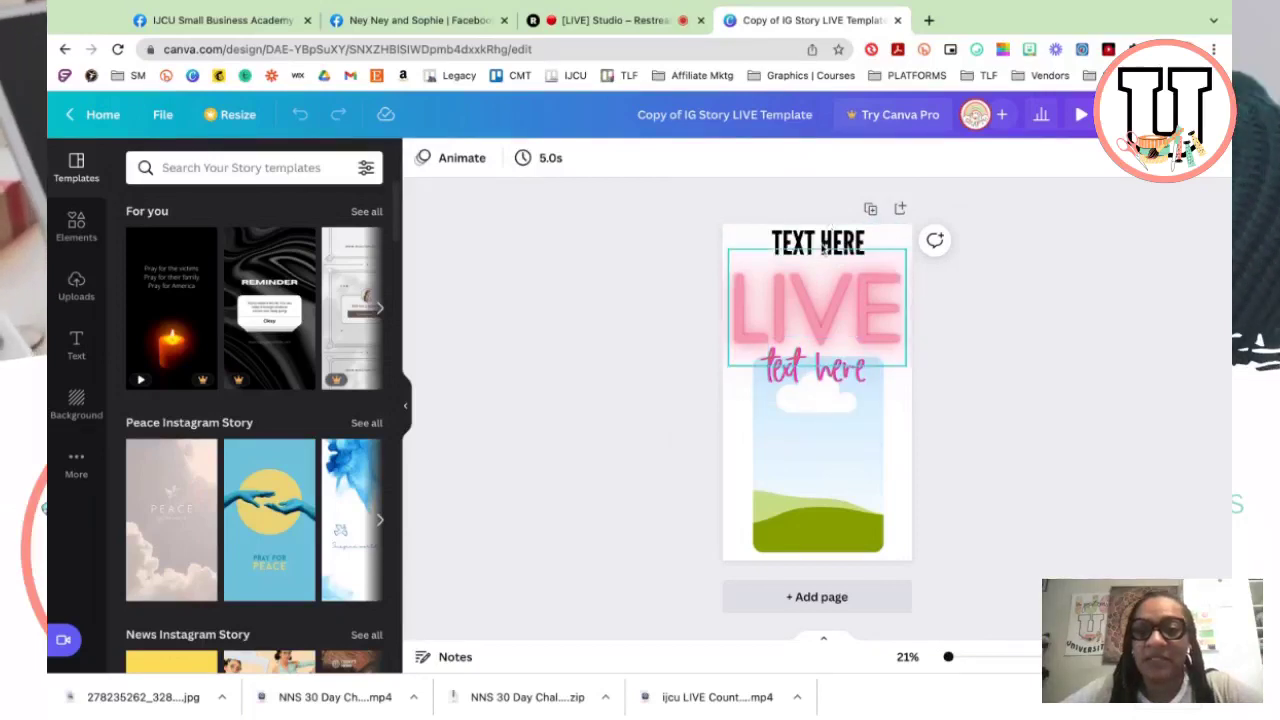
Switch the TEXT HERE heading's animation from Typewriter to Ascend.
{"action": "left_click", "coordinate": [825, 240]}
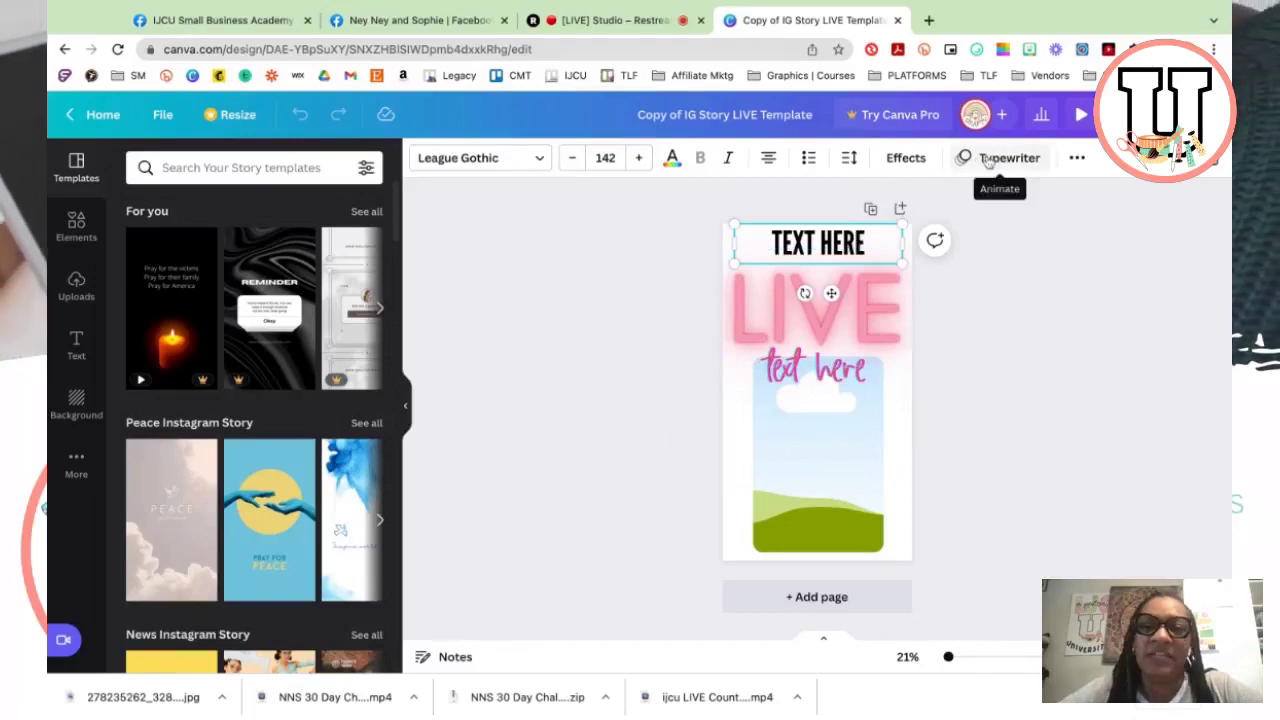
{"action": "left_click", "coordinate": [987, 162]}
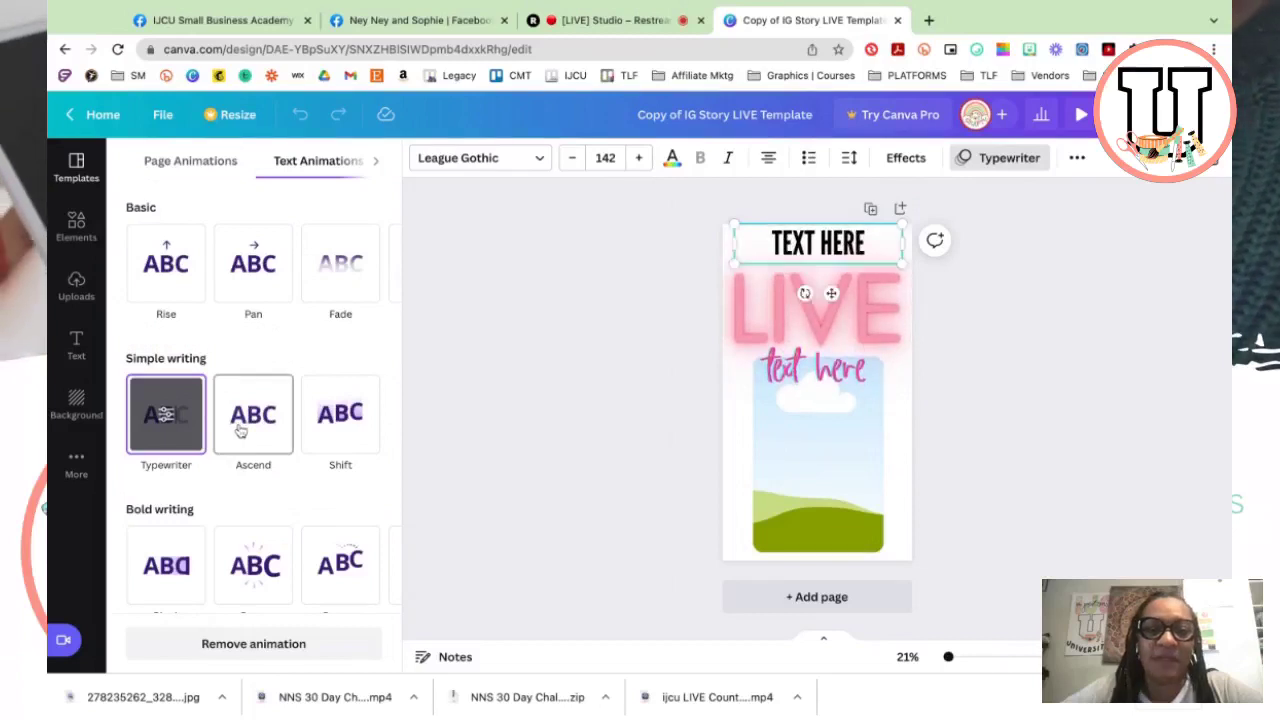
{"action": "left_click", "coordinate": [240, 430]}
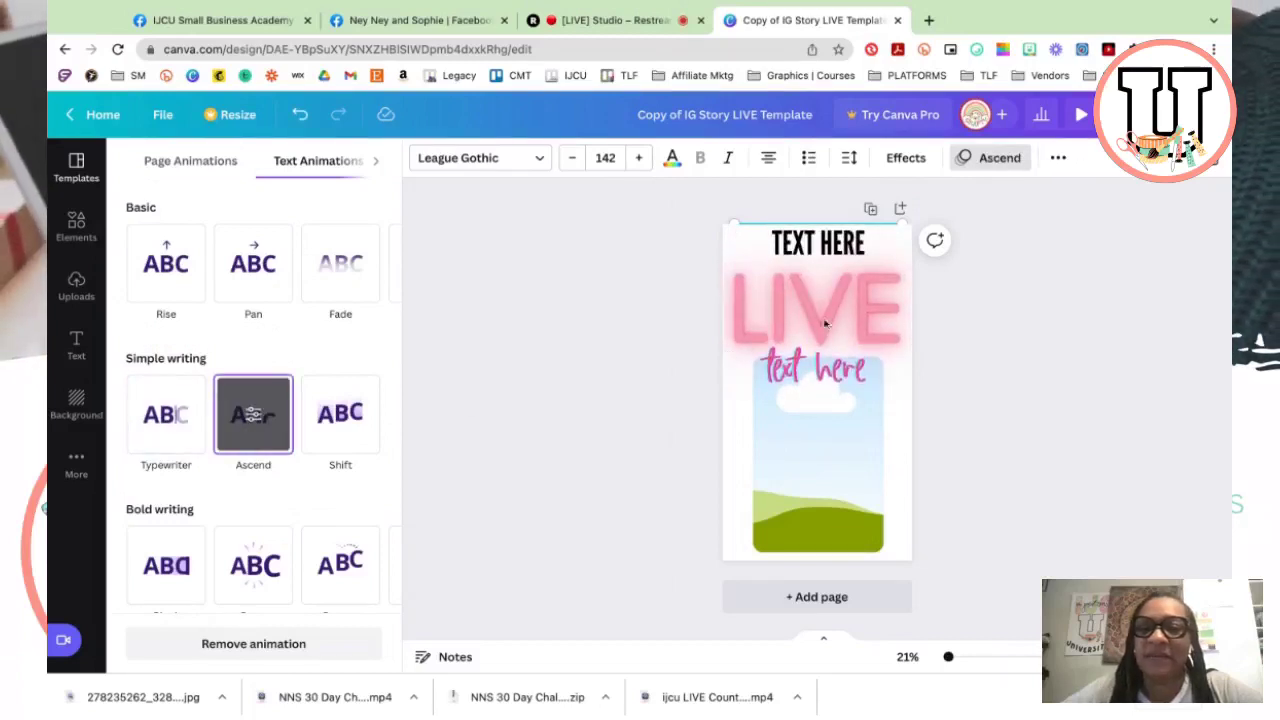
{"action": "left_click", "coordinate": [825, 313]}
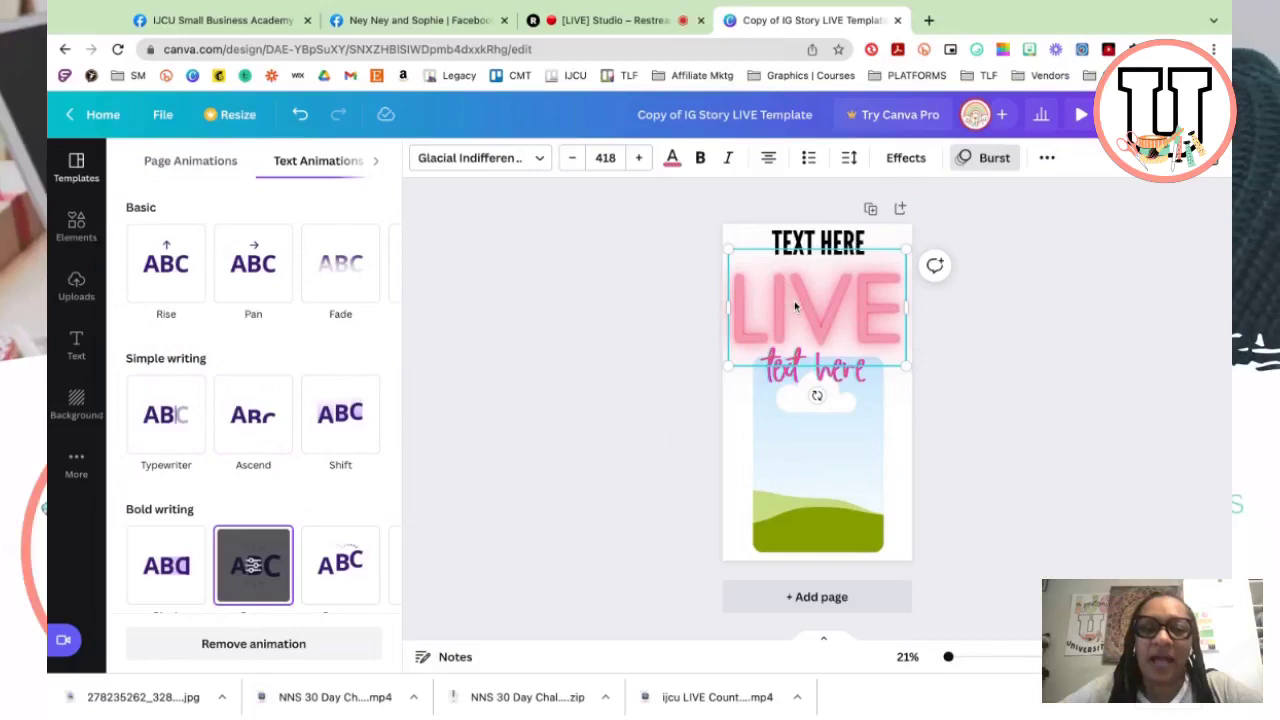
Try Glitch, Splice and Hollow effects on LIVE, settling back on Neon.
{"action": "left_click", "coordinate": [906, 160]}
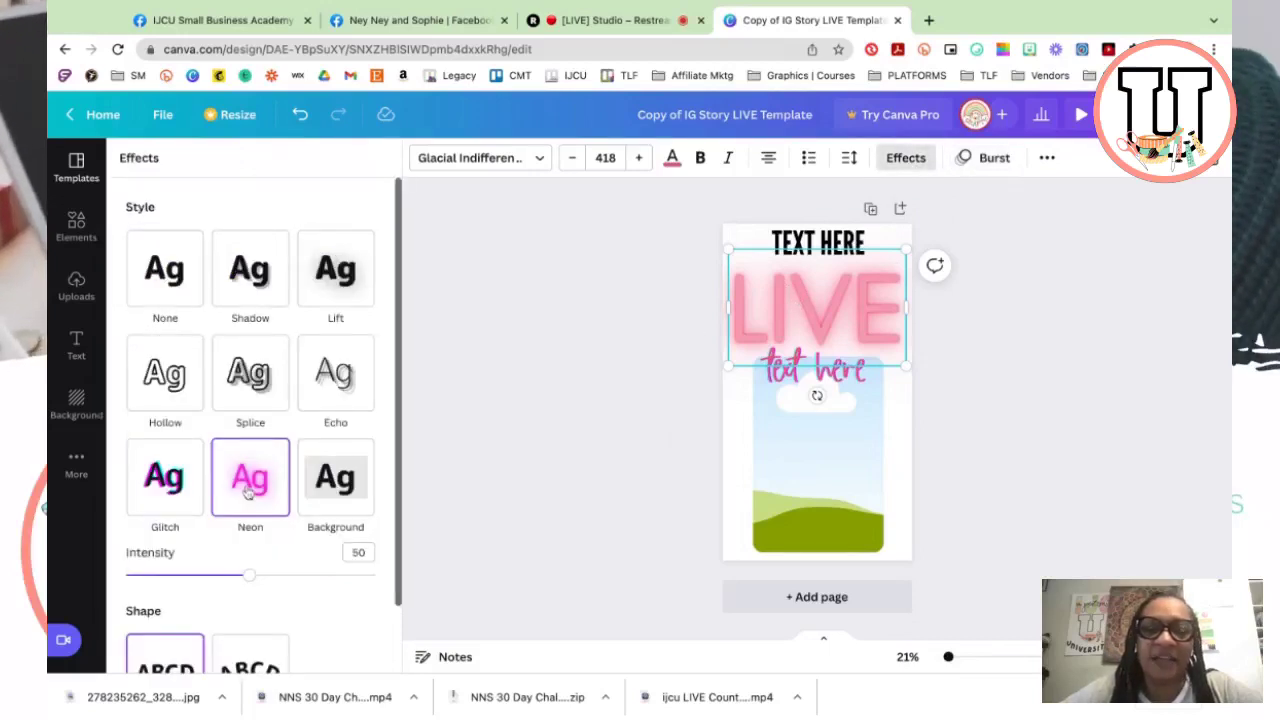
{"action": "left_click", "coordinate": [172, 483]}
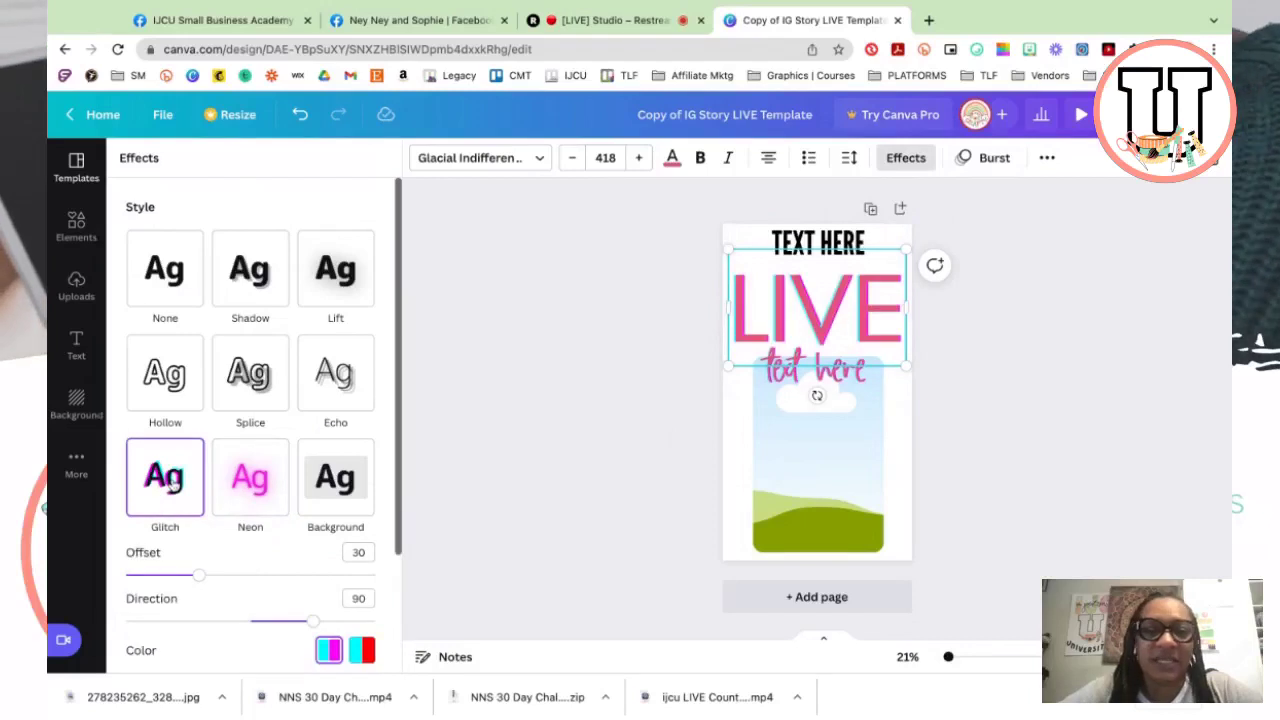
{"action": "left_click", "coordinate": [255, 378]}
{"action": "left_click", "coordinate": [178, 377]}
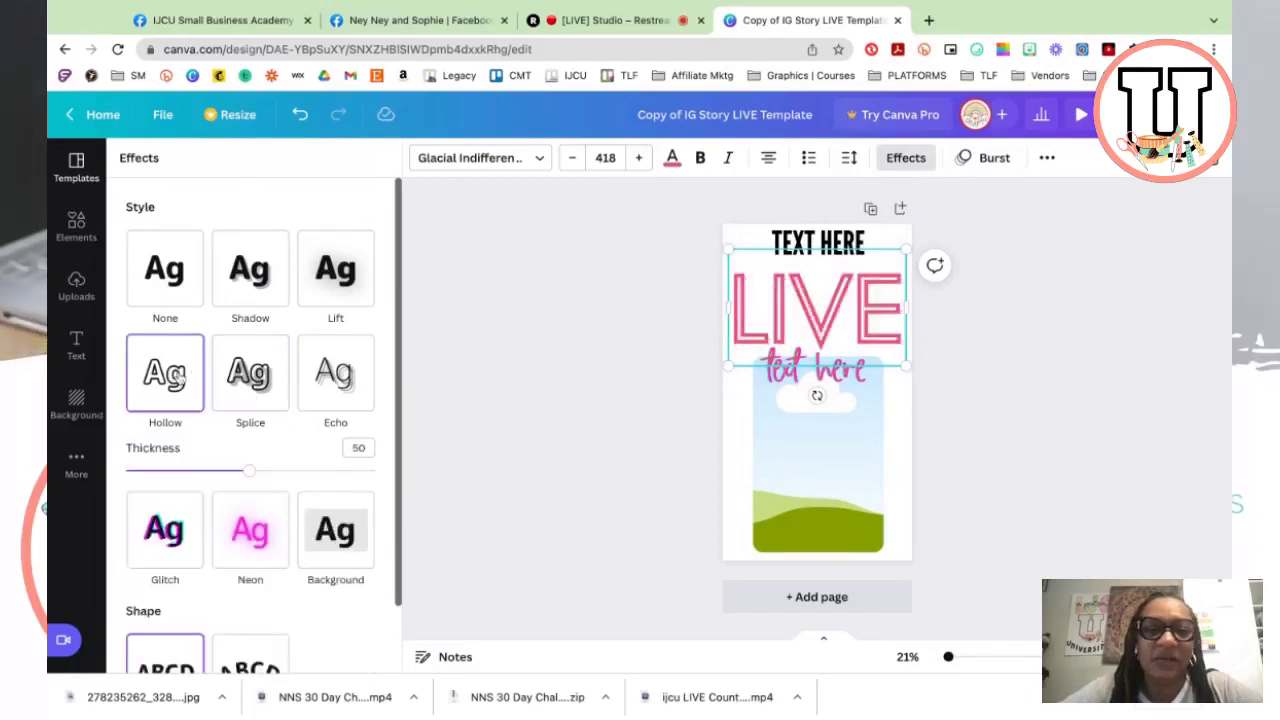
{"action": "left_click", "coordinate": [263, 538]}
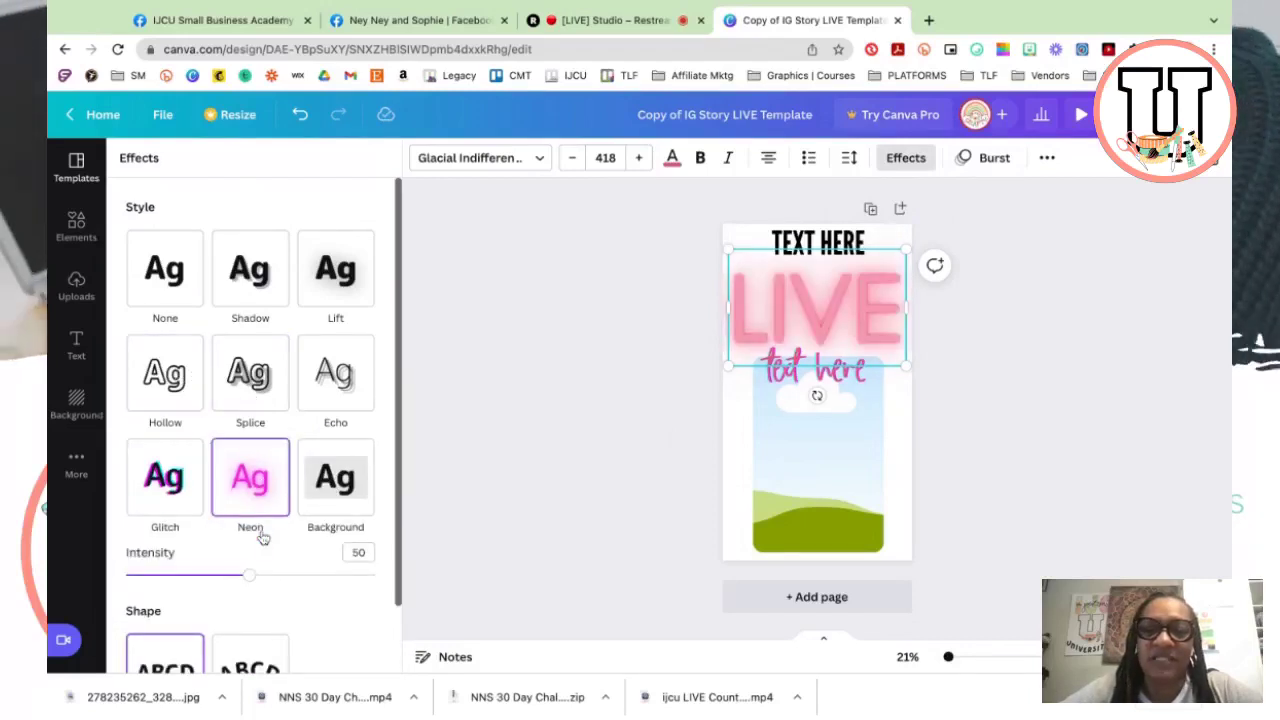
Recolour LIVE from pink to lavender after trying purple, blue, cyan, teal and dark blue.
{"action": "left_click", "coordinate": [673, 160]}
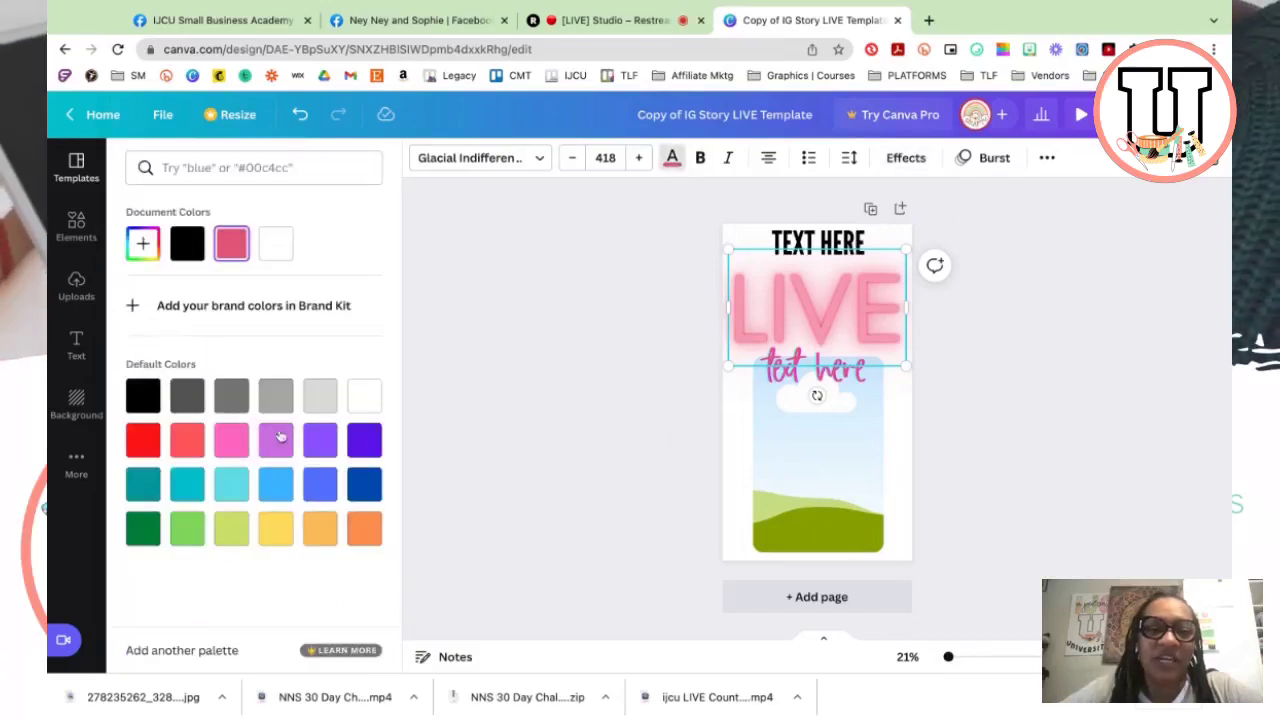
{"action": "left_click", "coordinate": [320, 440]}
{"action": "left_click", "coordinate": [366, 450]}
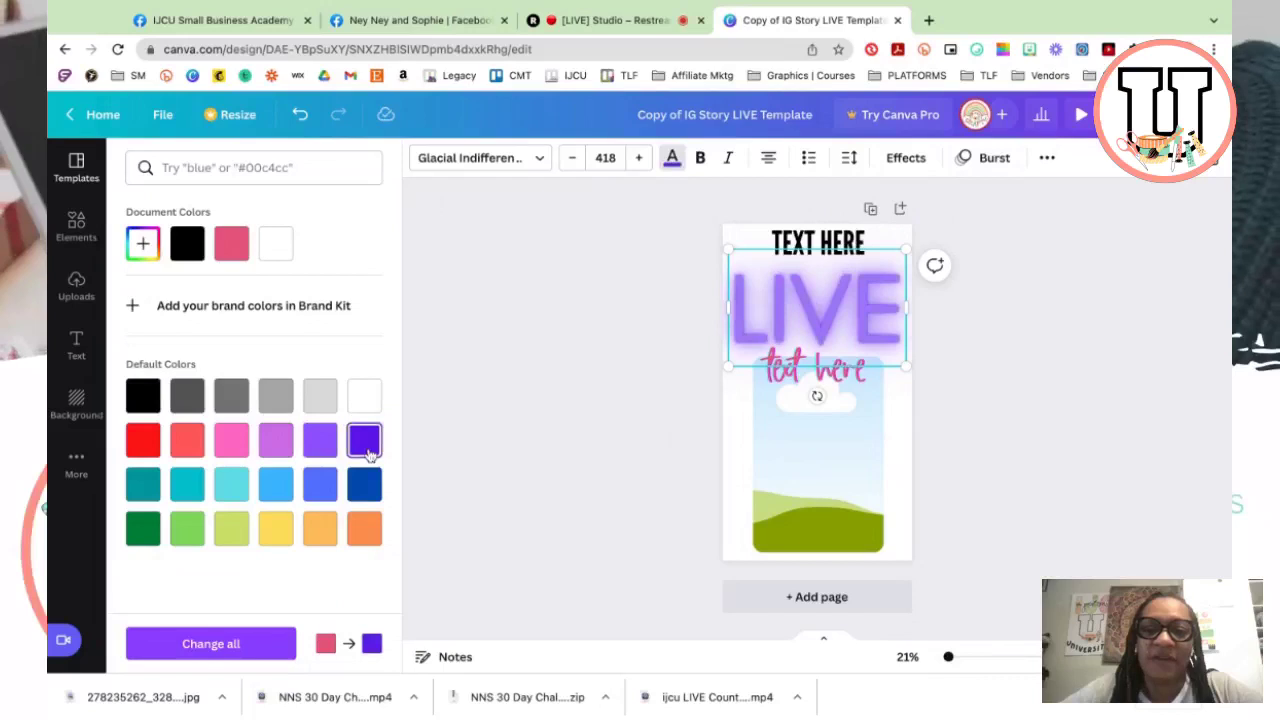
{"action": "left_click", "coordinate": [277, 486]}
{"action": "left_click", "coordinate": [228, 486]}
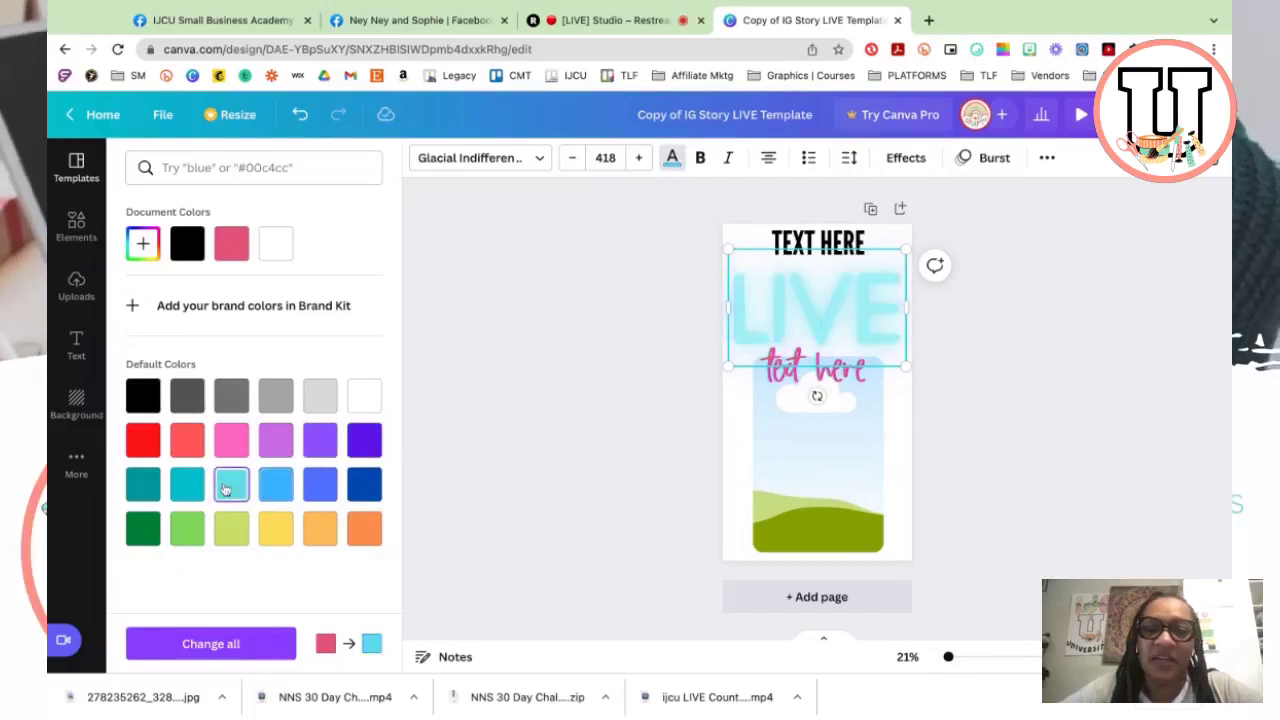
{"action": "left_click", "coordinate": [189, 486]}
{"action": "left_click", "coordinate": [140, 486]}
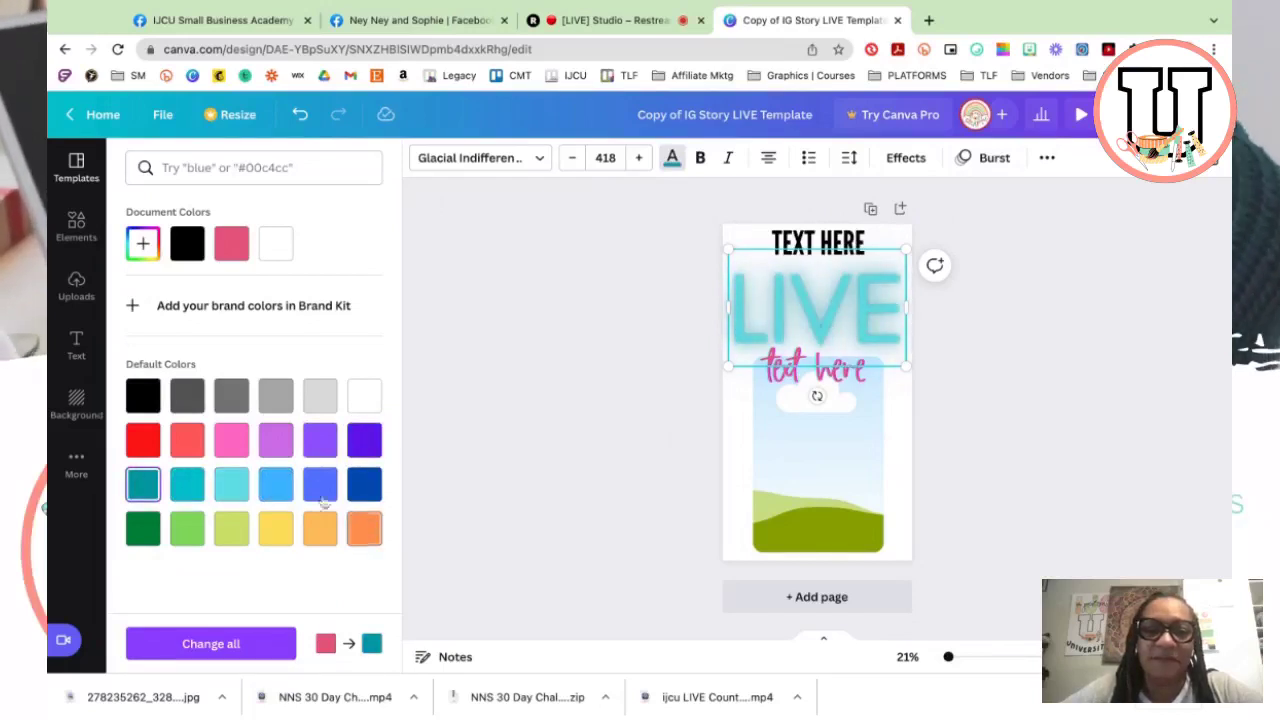
{"action": "left_click", "coordinate": [365, 487]}
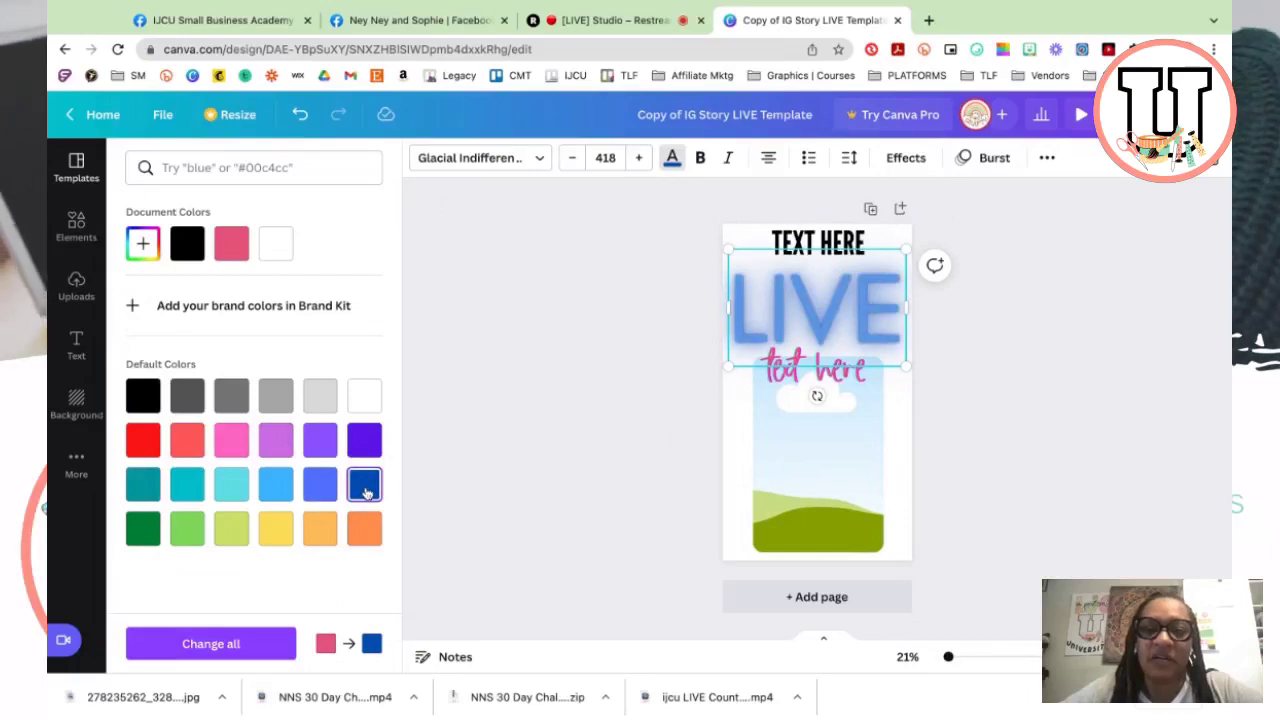
{"action": "left_click", "coordinate": [276, 441]}
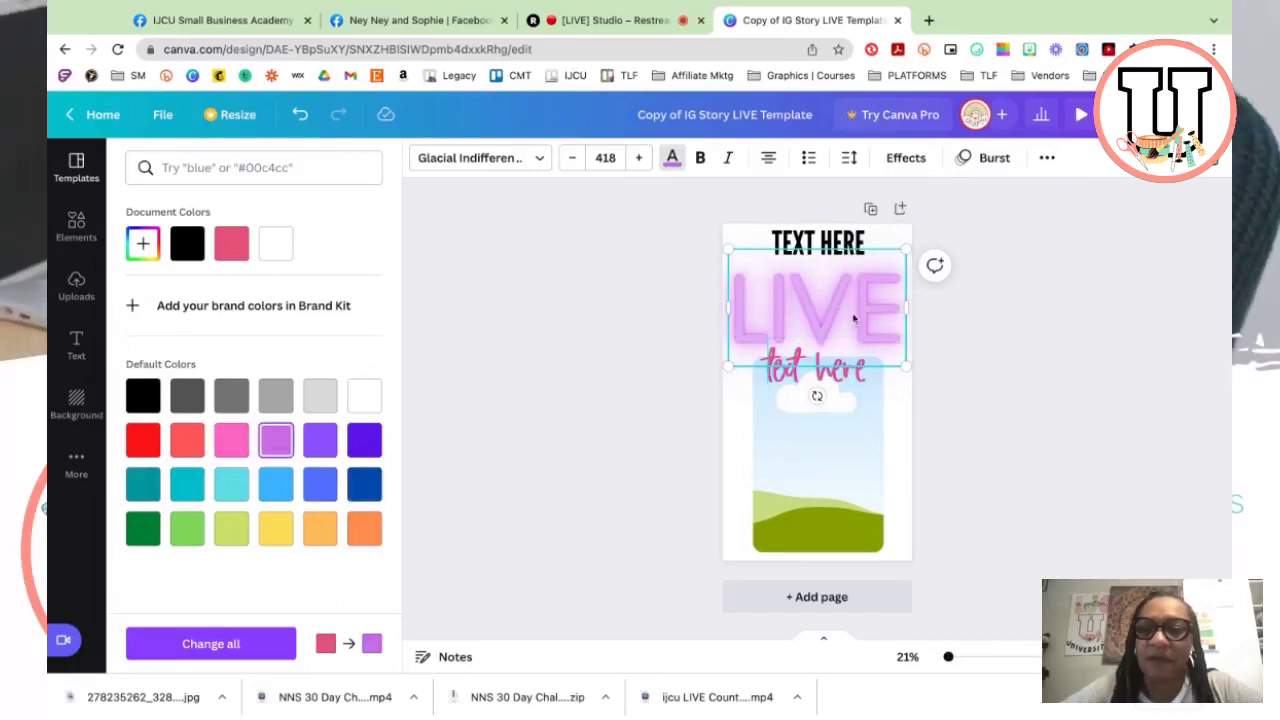
{"action": "left_click", "coordinate": [541, 160]}
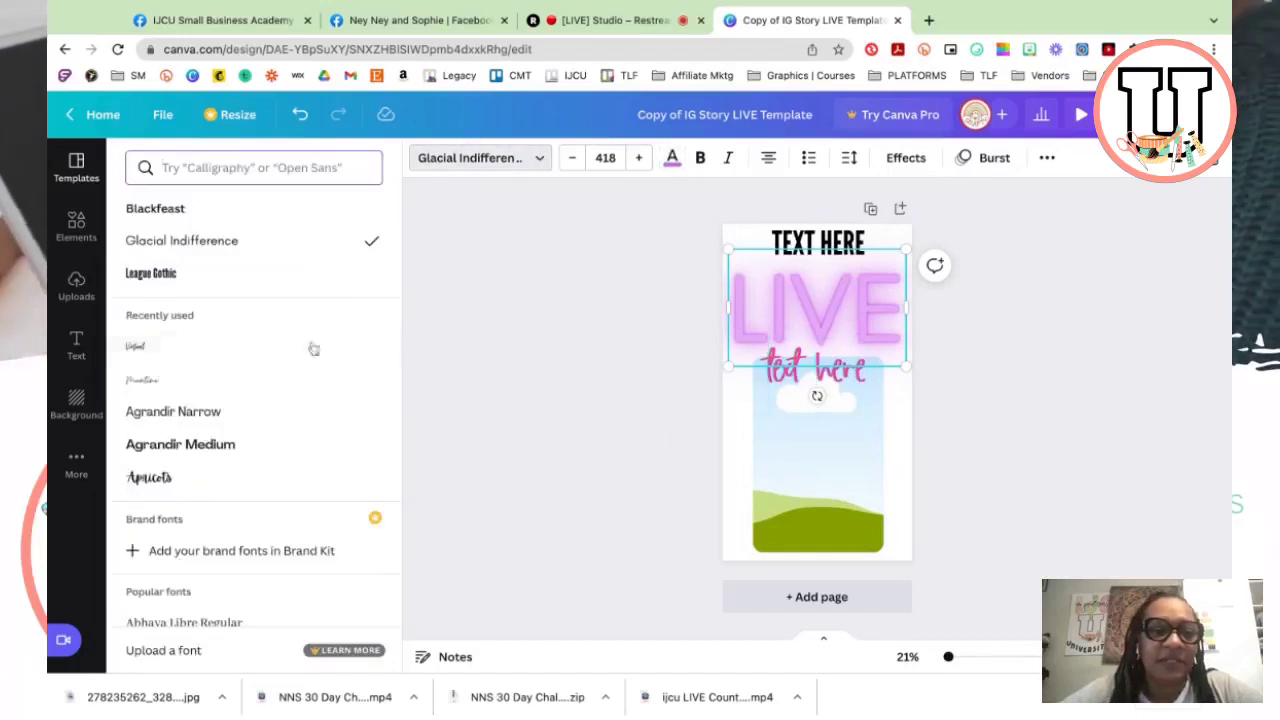
Try the Cheque font on LIVE, then set it in Cooper Hewitt.
{"action": "scroll", "coordinate": [282, 560], "scroll_direction": "down", "scroll_amount": 4}
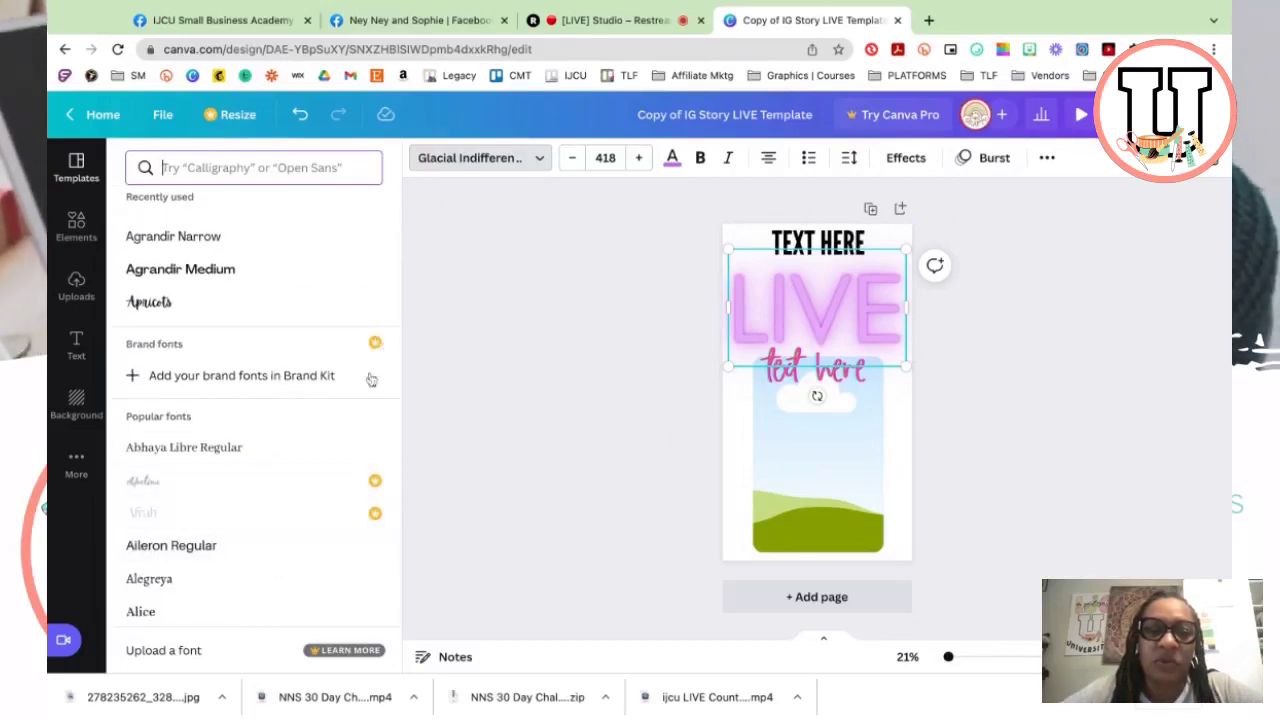
{"action": "scroll", "coordinate": [323, 513], "scroll_direction": "down", "scroll_amount": 4}
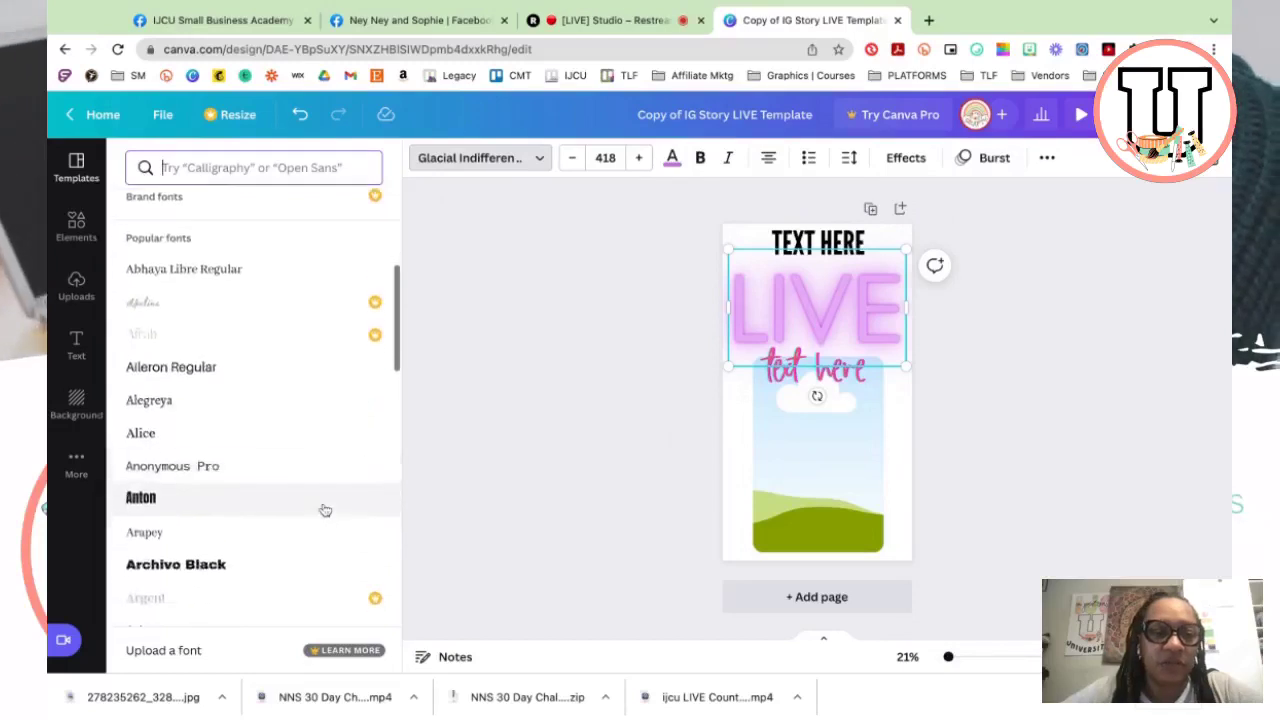
{"action": "scroll", "coordinate": [325, 510], "scroll_direction": "down", "scroll_amount": 3}
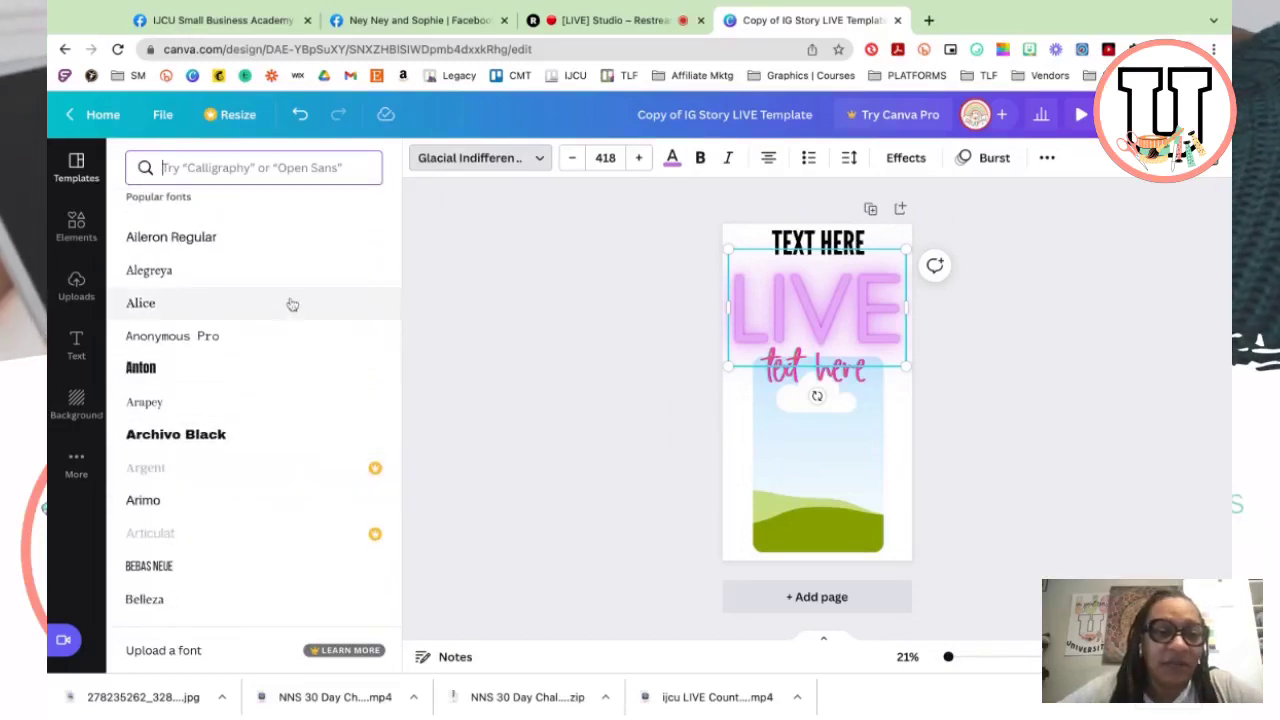
{"action": "scroll", "coordinate": [278, 458], "scroll_direction": "down", "scroll_amount": 7}
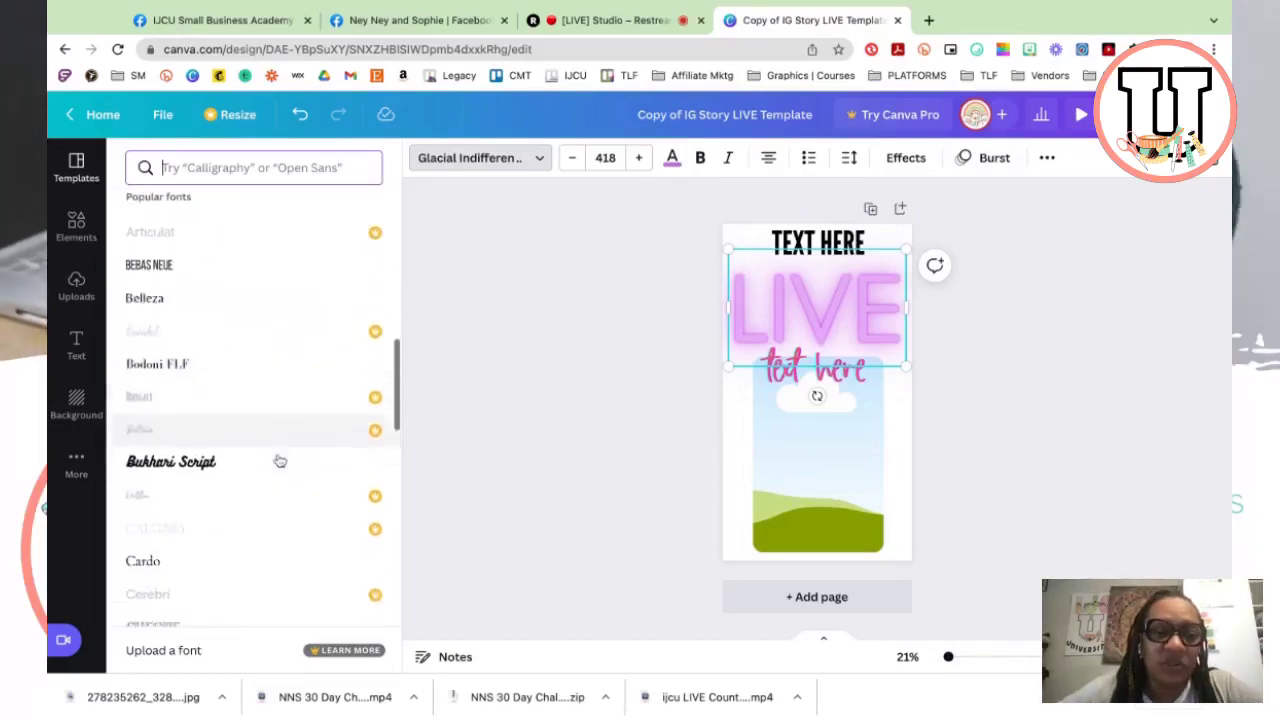
{"action": "scroll", "coordinate": [280, 461], "scroll_direction": "down", "scroll_amount": 3}
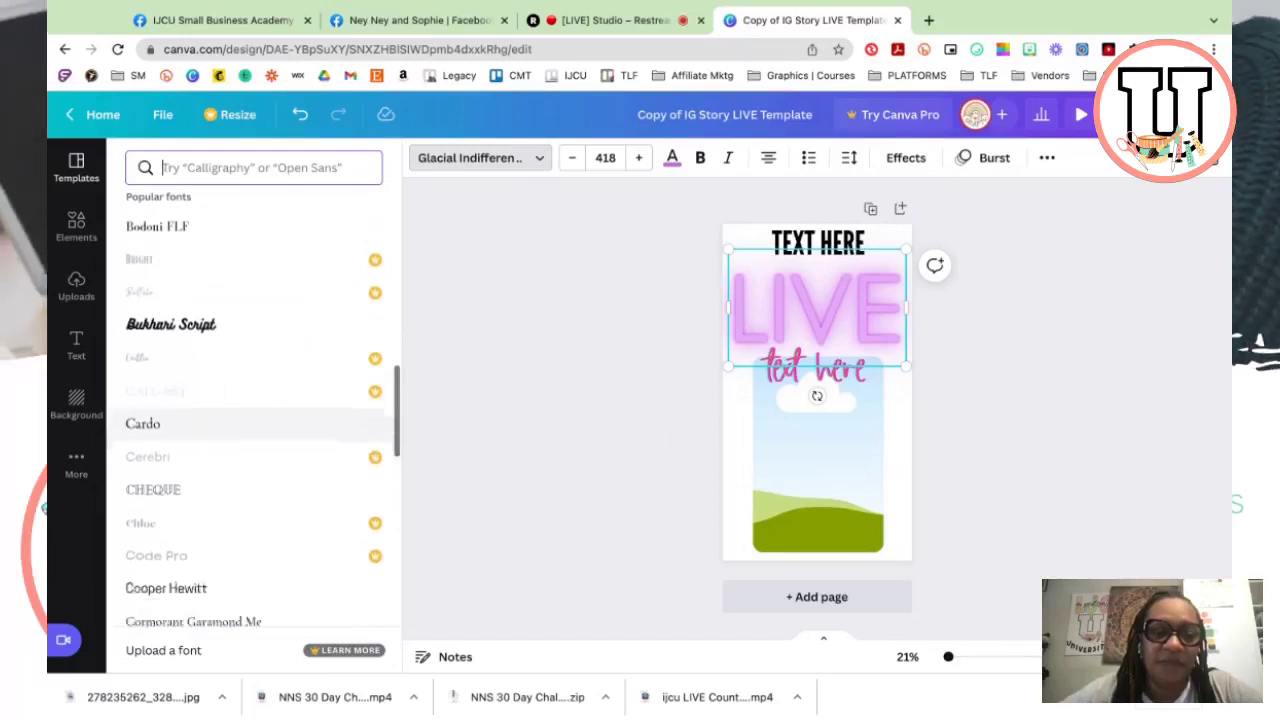
{"action": "scroll", "coordinate": [280, 434], "scroll_direction": "down", "scroll_amount": 1}
{"action": "left_click", "coordinate": [280, 442]}
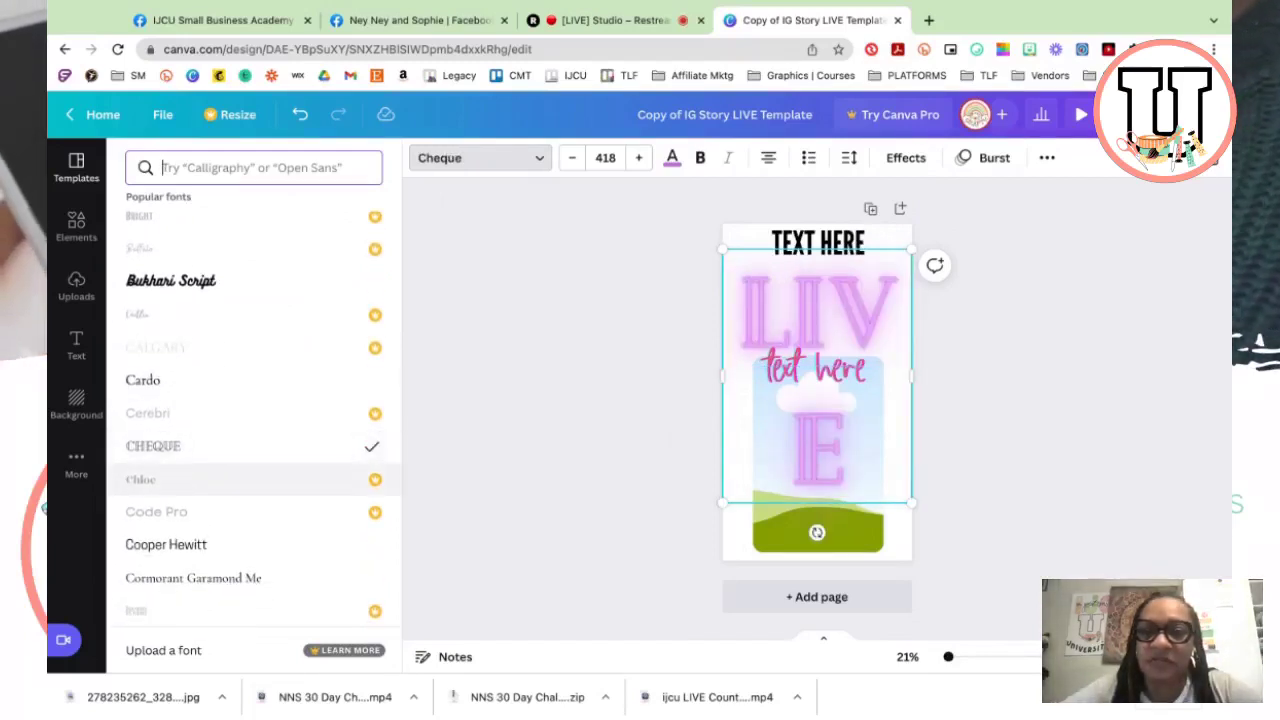
{"action": "left_click", "coordinate": [242, 543]}
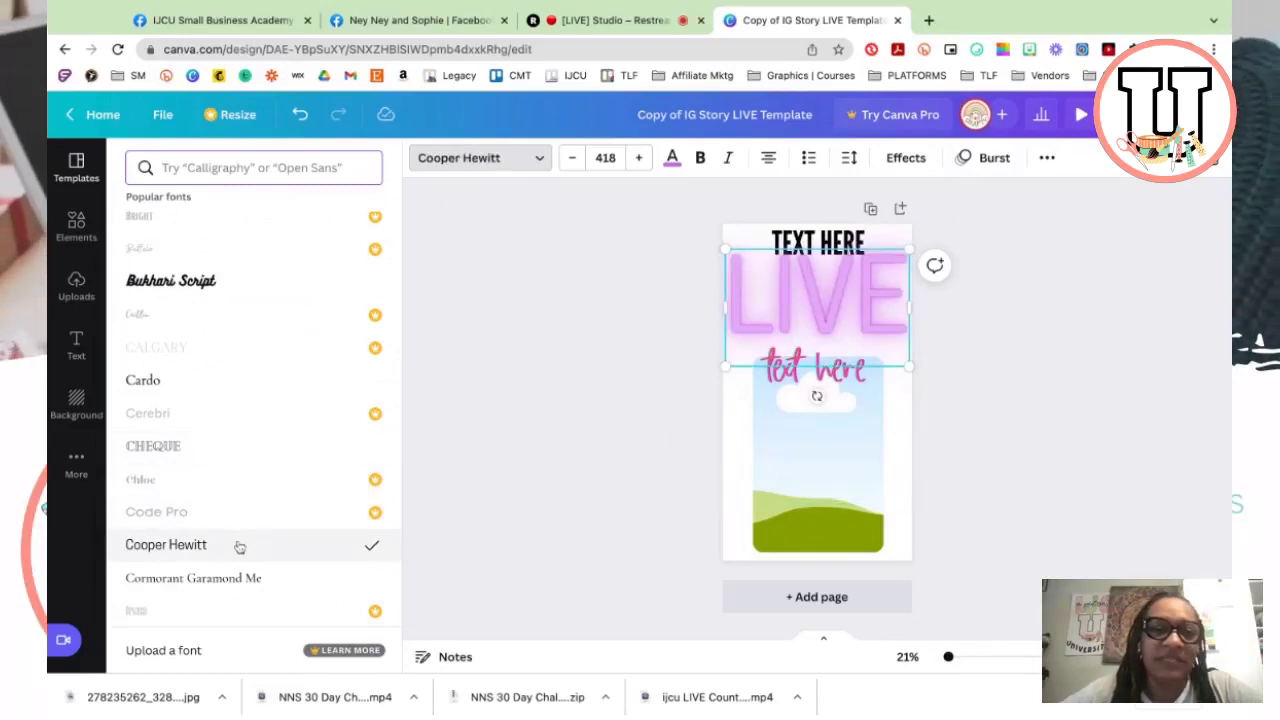
Undo the LIVE font change twice and select the script 'text here' line.
{"action": "left_click", "coordinate": [302, 114]}
{"action": "left_click", "coordinate": [302, 114]}
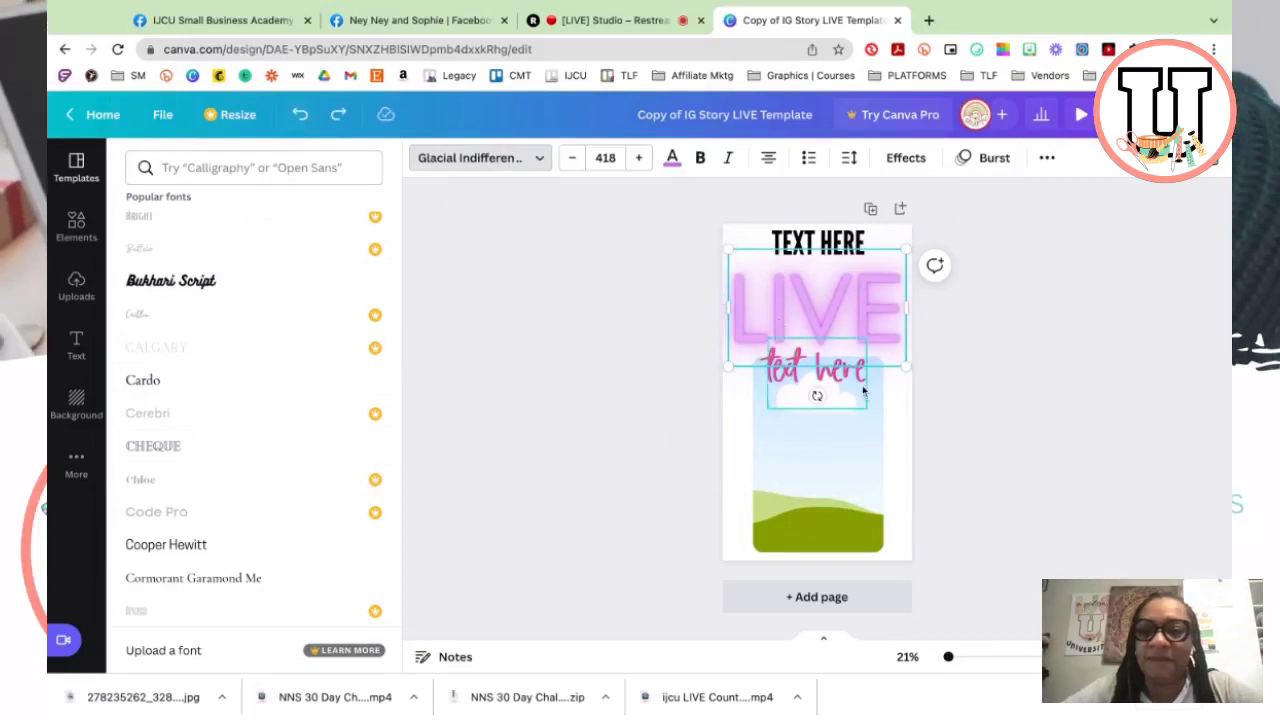
{"action": "left_click", "coordinate": [790, 382]}
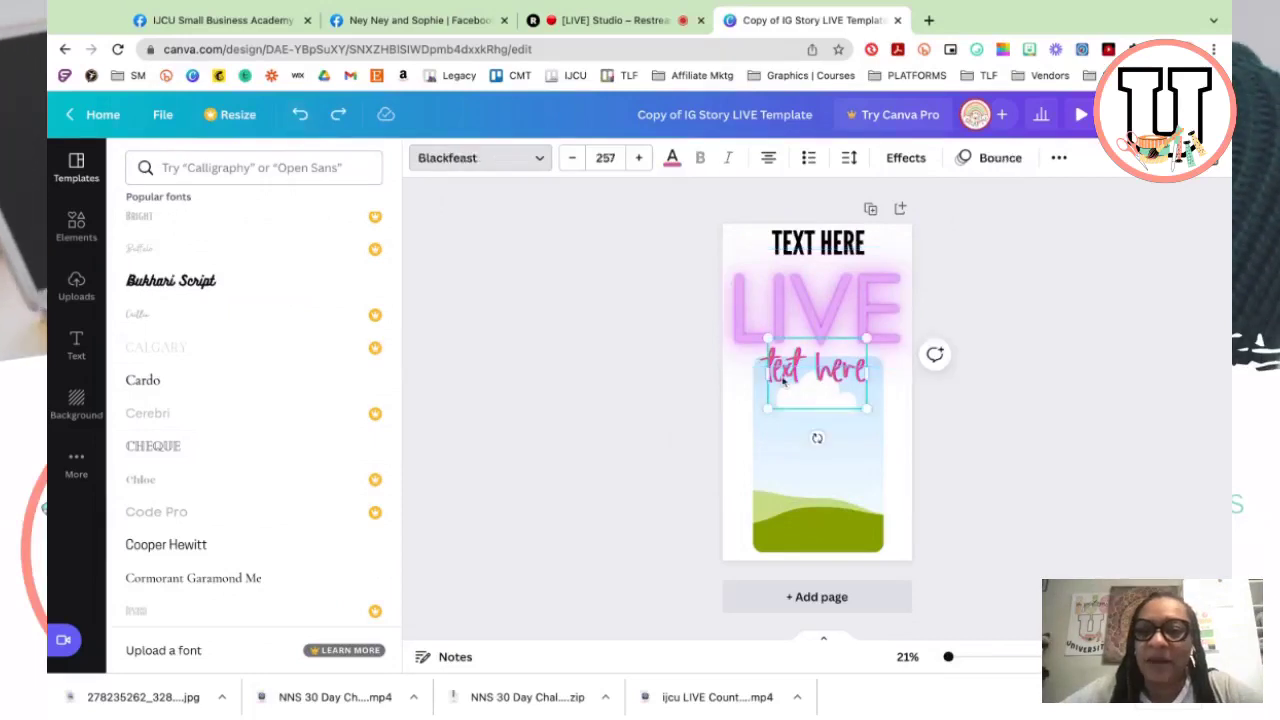
Give 'text here' the Glitch effect after trying Neon, no effect and Shadow.
{"action": "left_click", "coordinate": [906, 157]}
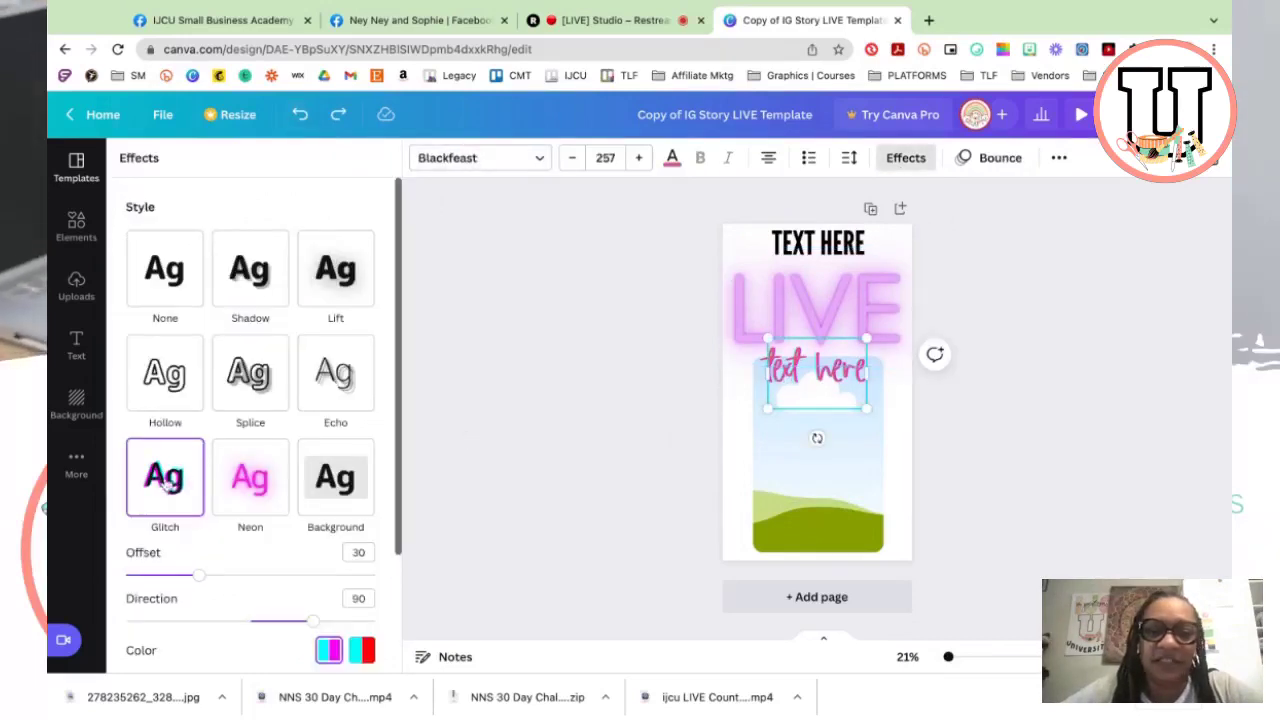
{"action": "left_click", "coordinate": [245, 493]}
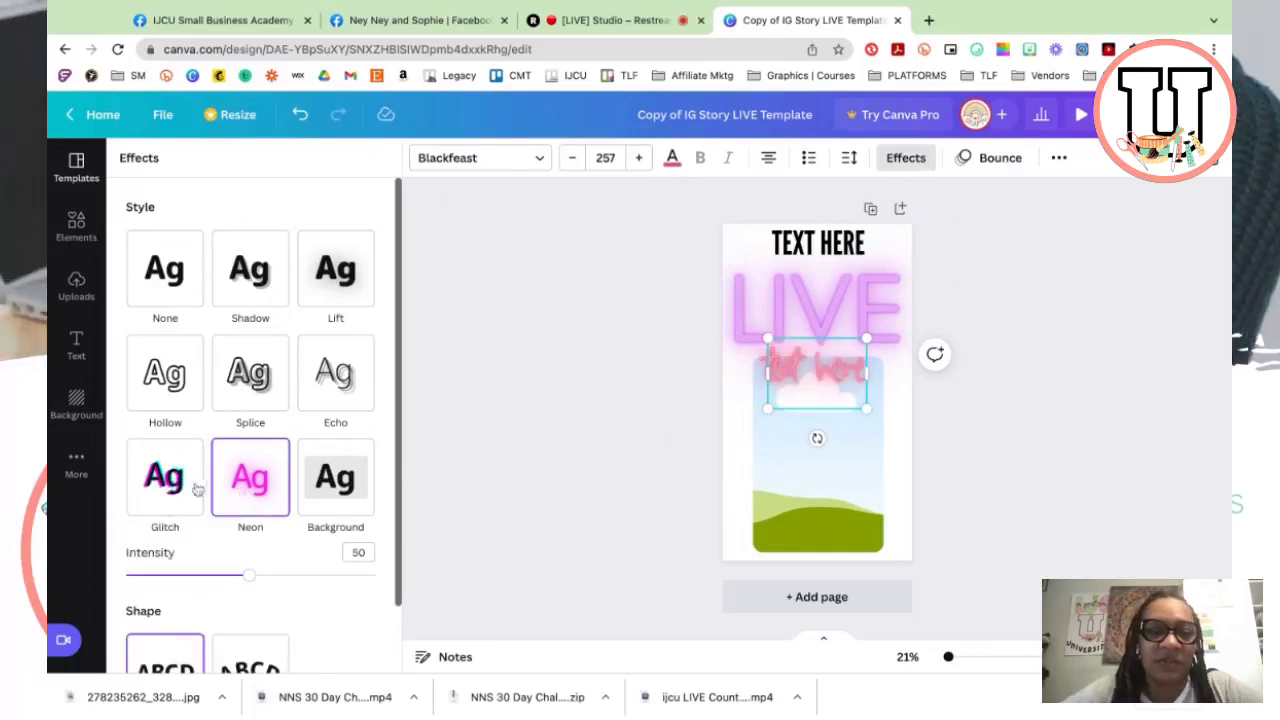
{"action": "left_click", "coordinate": [165, 483]}
{"action": "left_click", "coordinate": [166, 270]}
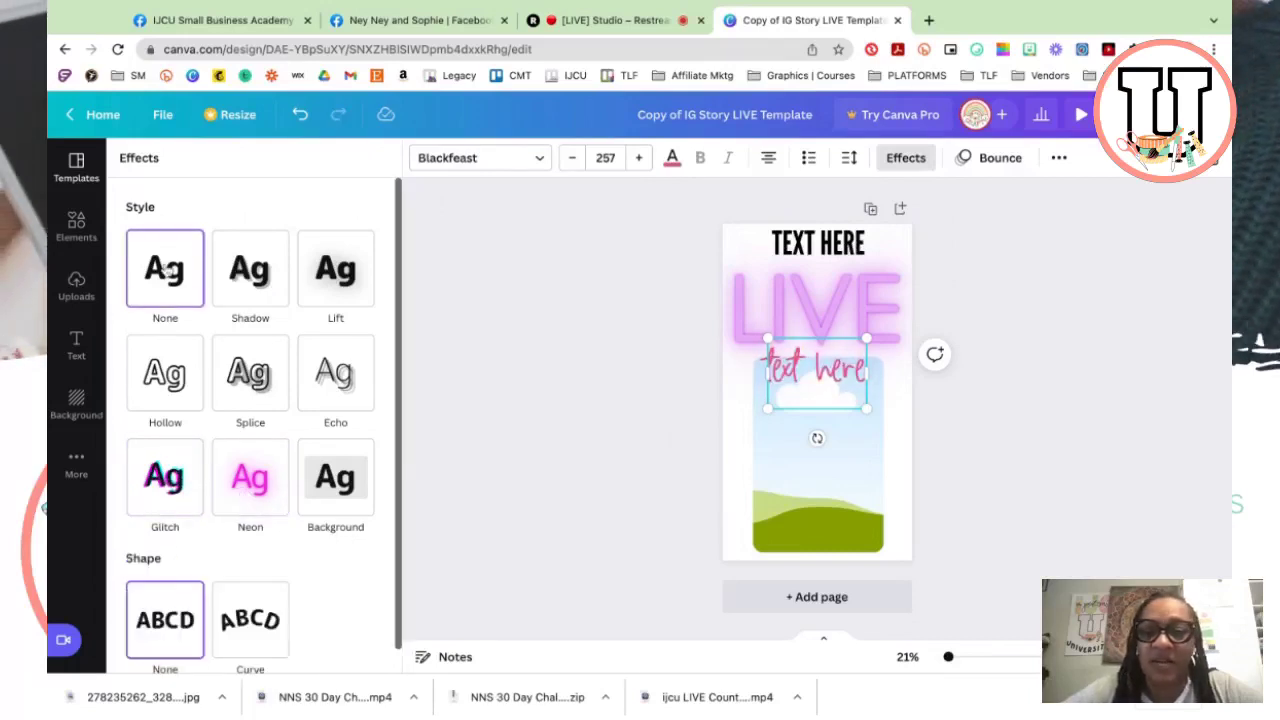
{"action": "left_click", "coordinate": [249, 270]}
{"action": "scroll", "coordinate": [177, 523], "scroll_direction": "down", "scroll_amount": 3}
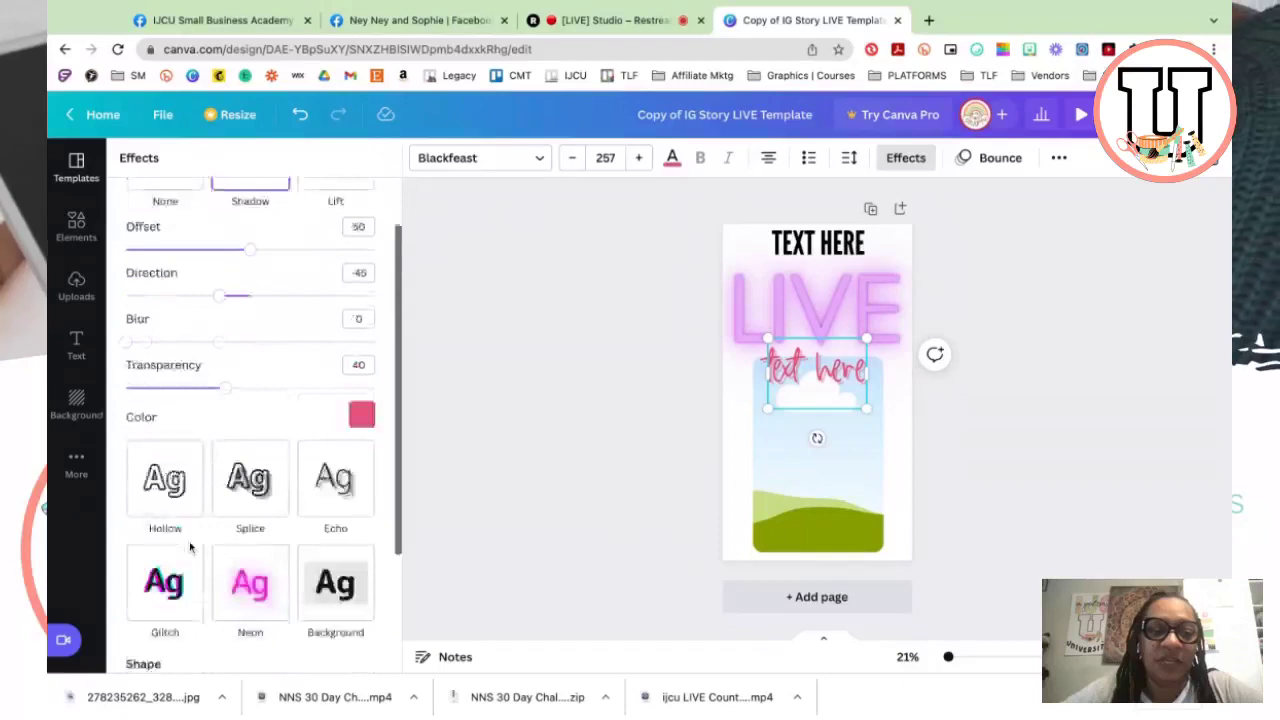
{"action": "left_click", "coordinate": [166, 468]}
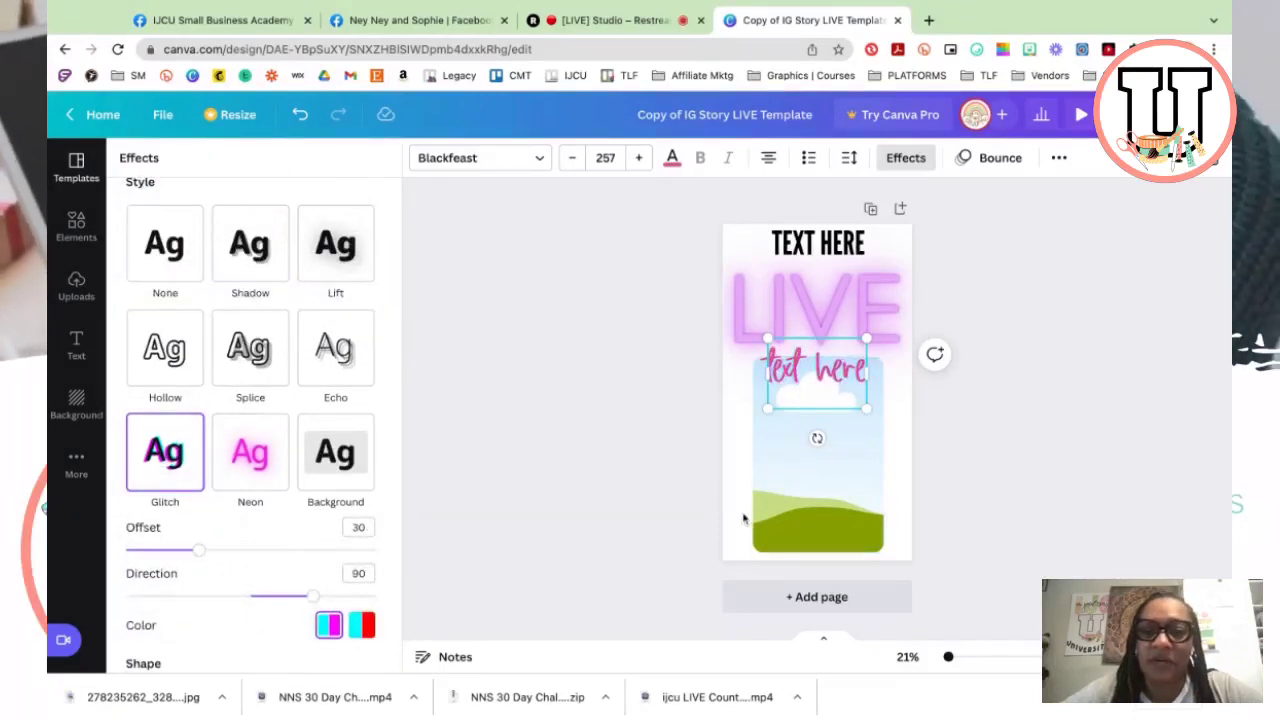
{"action": "key", "text": "Escape"}
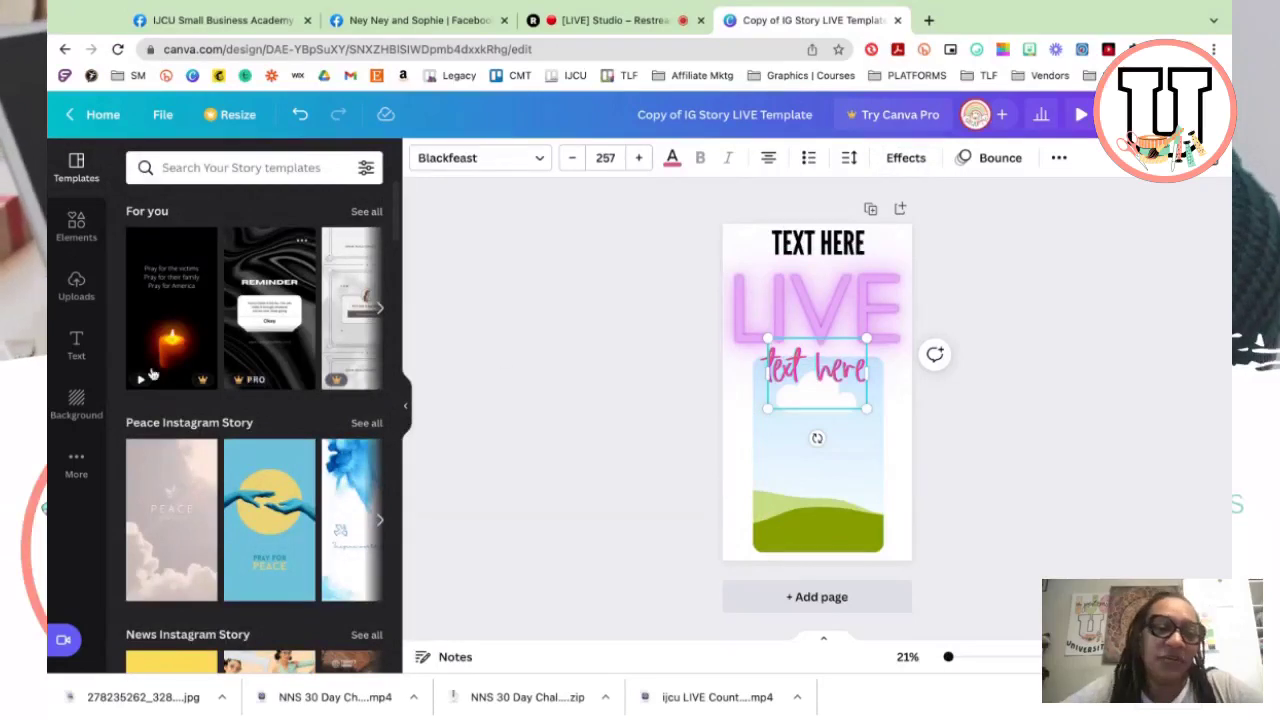
Apply the purple amethyst crystal background and recolour the TEXT HERE heading white.
{"action": "left_click", "coordinate": [78, 408]}
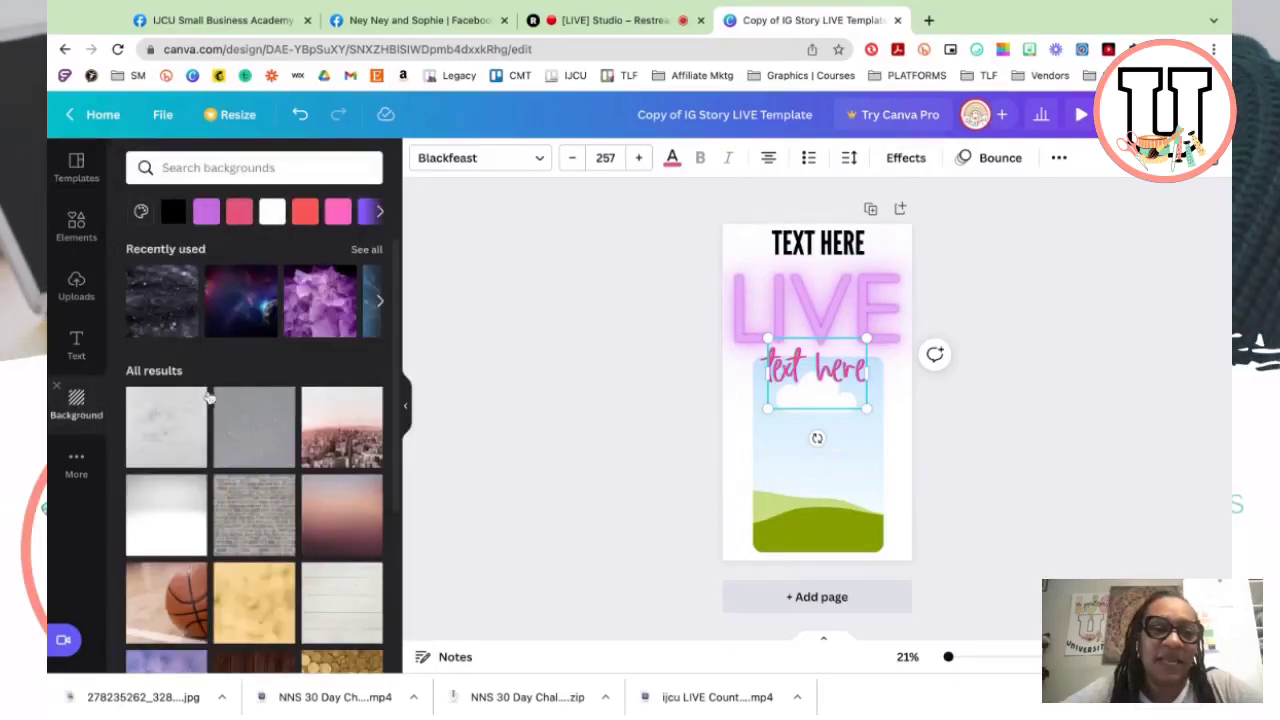
{"action": "left_click", "coordinate": [318, 318]}
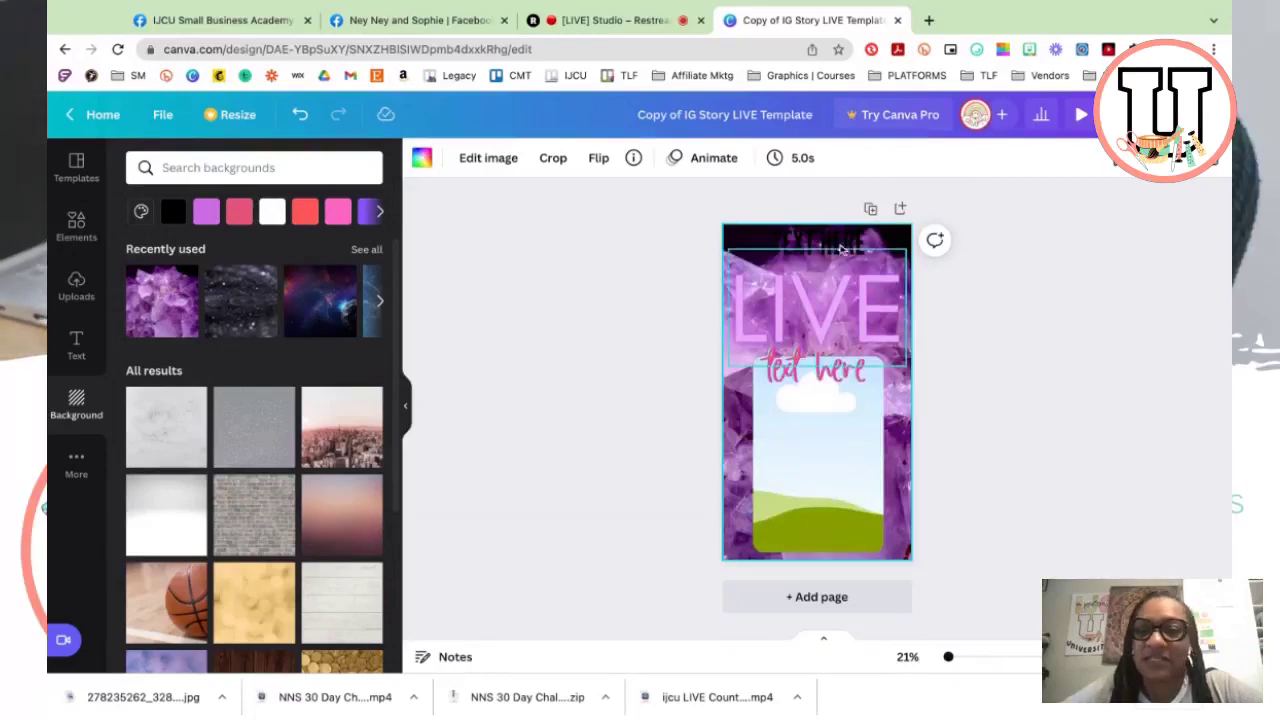
{"action": "left_click", "coordinate": [836, 245]}
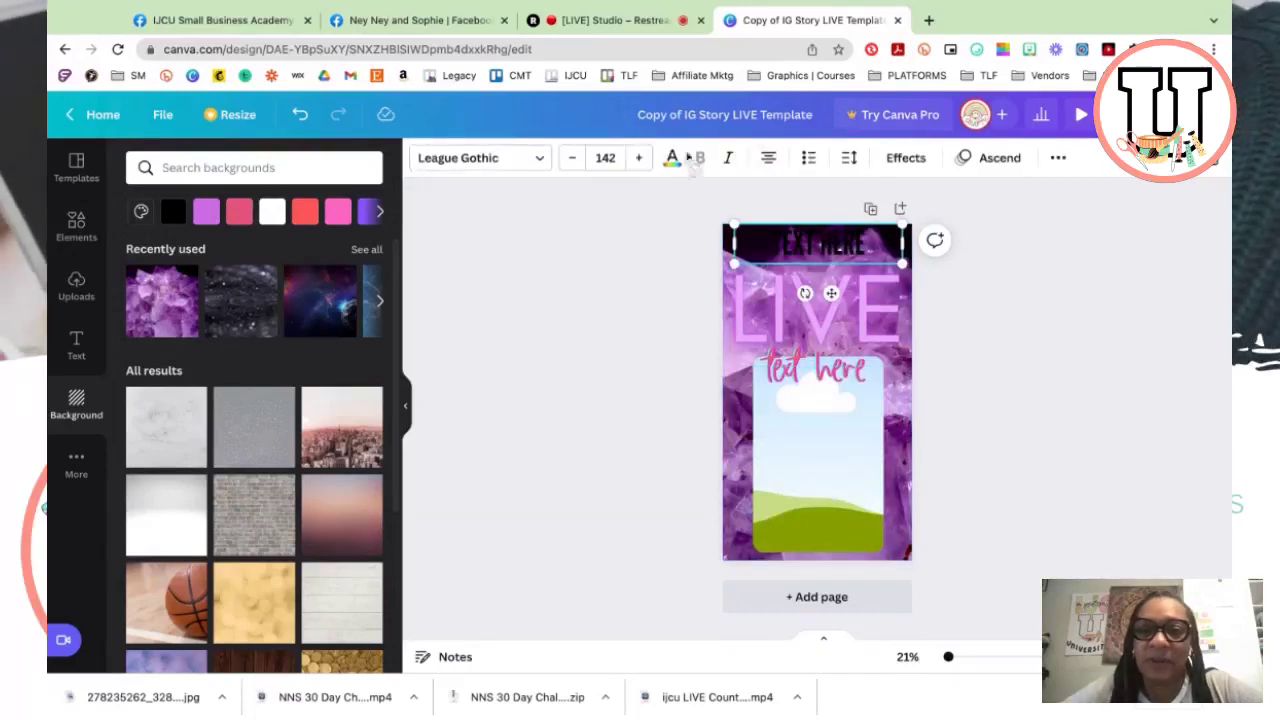
{"action": "left_click", "coordinate": [672, 158]}
{"action": "left_click", "coordinate": [318, 244]}
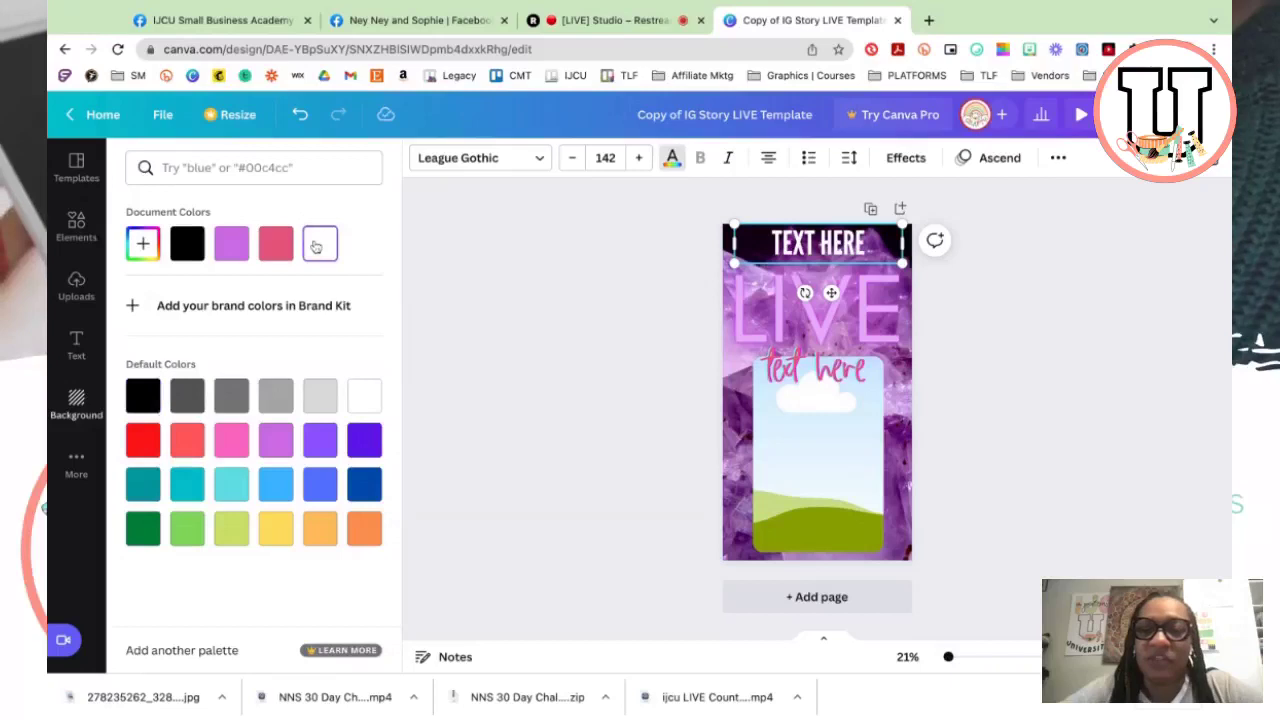
{"action": "left_click", "coordinate": [586, 348]}
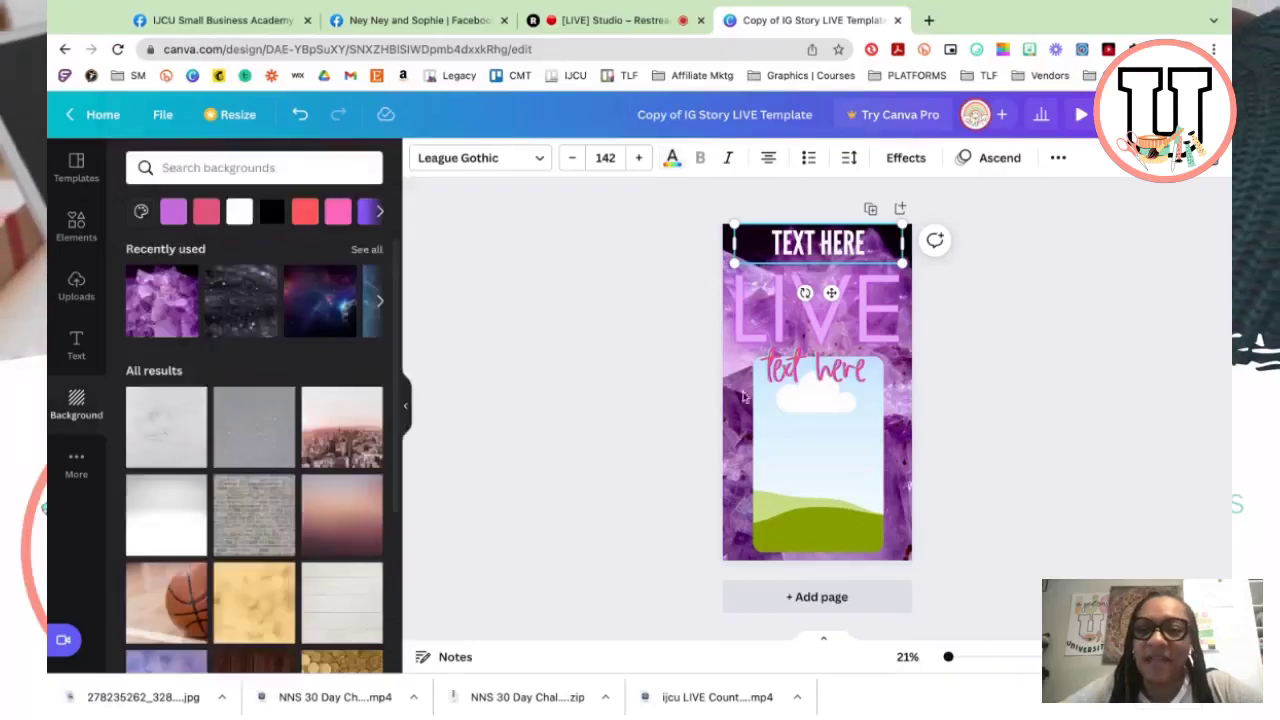
{"action": "left_click", "coordinate": [767, 368]}
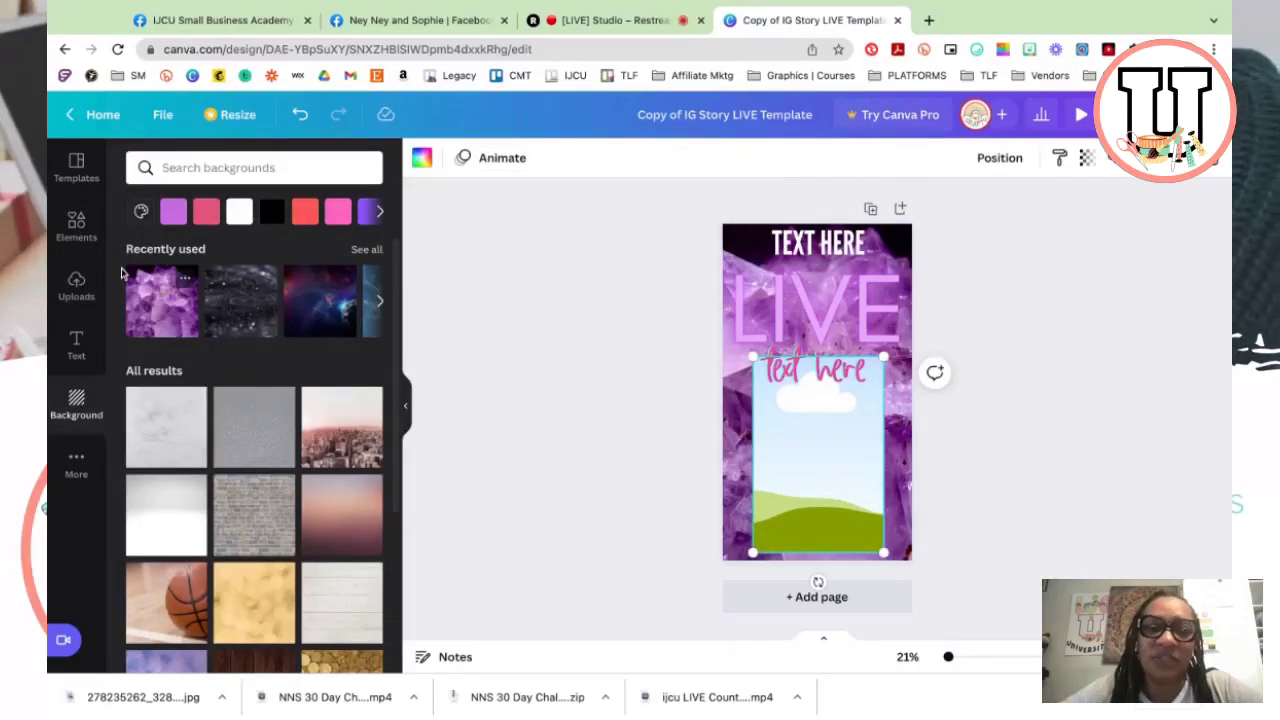
{"action": "left_click", "coordinate": [70, 285]}
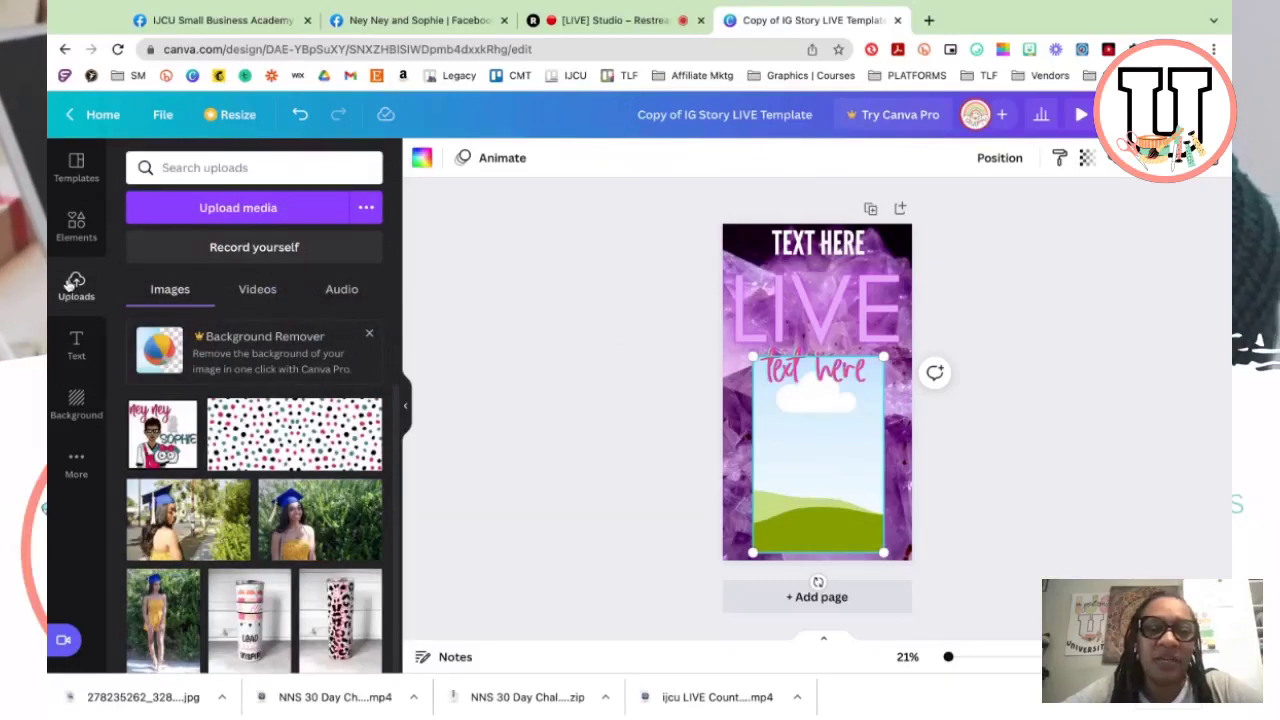
Place the cartoon graduate avatar into the tall green-hill picture frame.
{"action": "scroll", "coordinate": [282, 601], "scroll_direction": "down", "scroll_amount": 1}
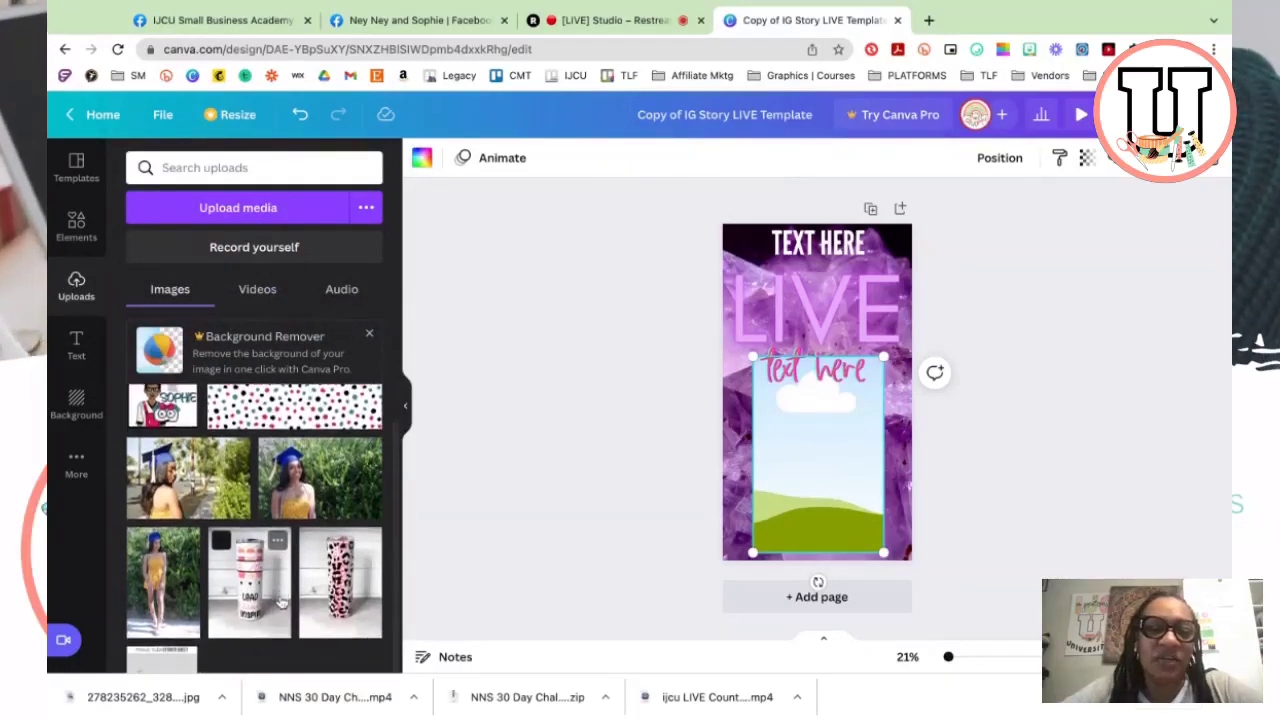
{"action": "scroll", "coordinate": [282, 601], "scroll_direction": "up", "scroll_amount": 1}
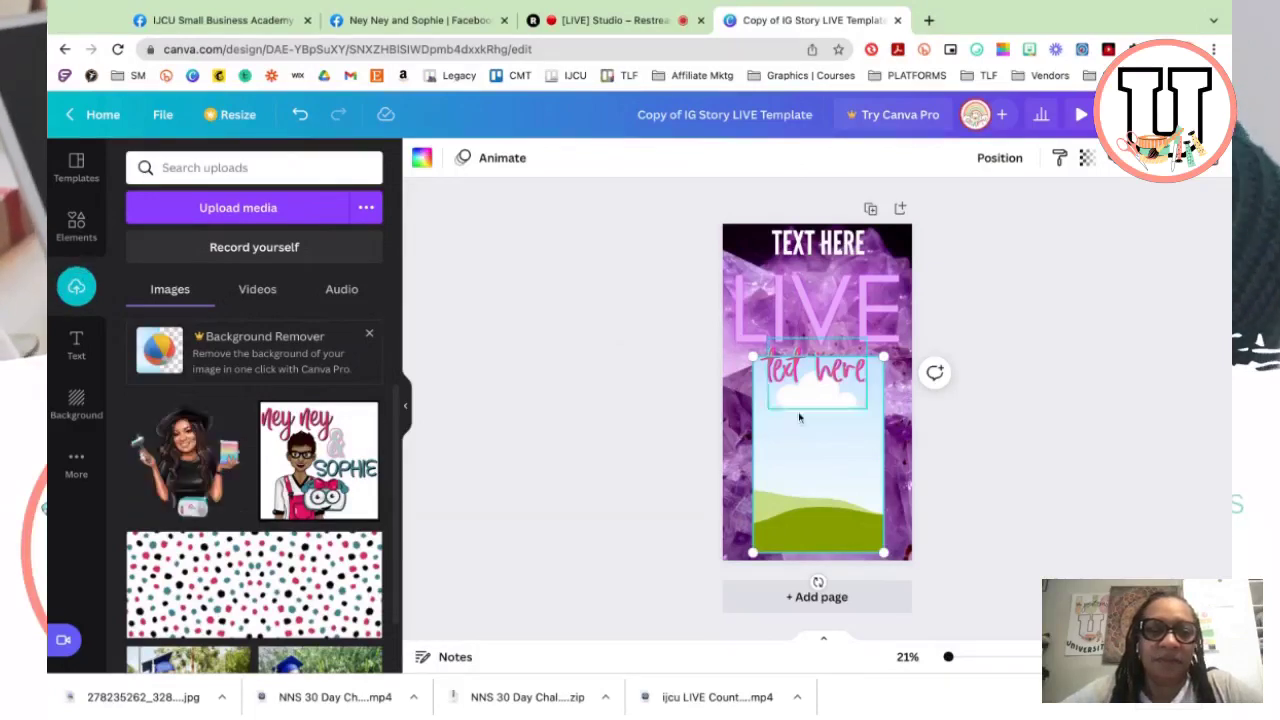
{"action": "left_click", "coordinate": [196, 477]}
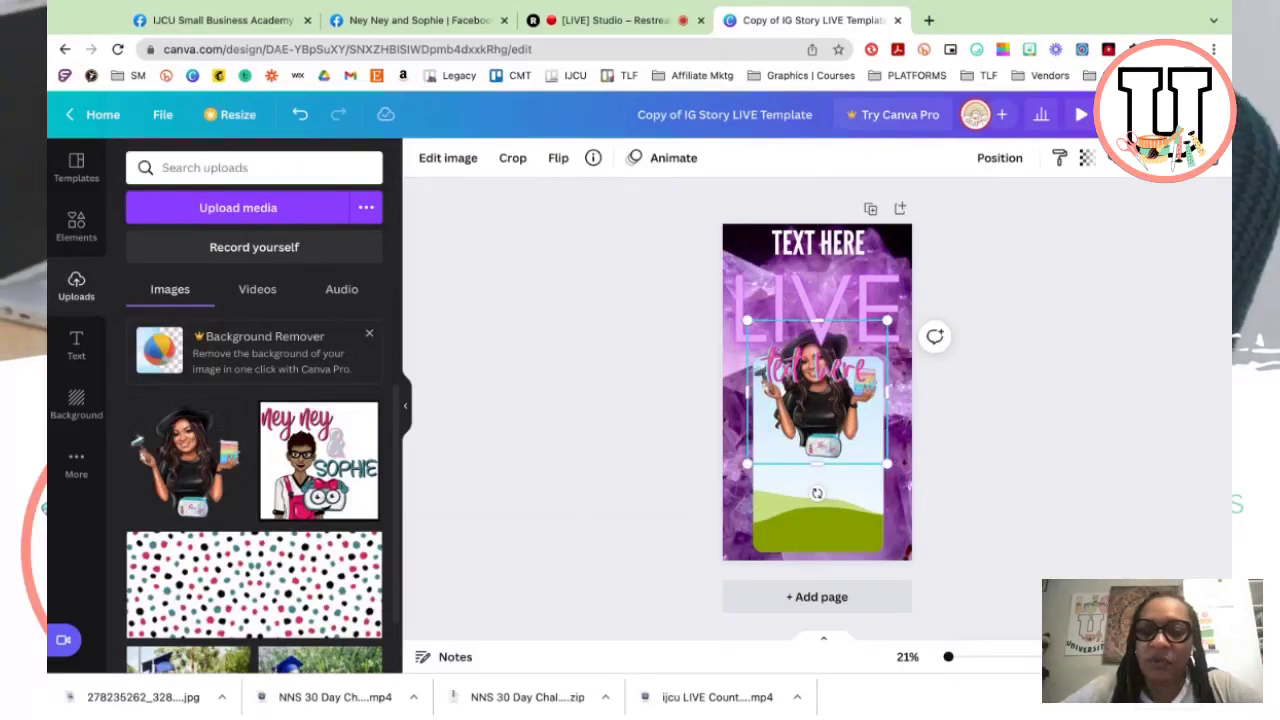
{"action": "left_click_drag", "start_coordinate": [817, 400], "coordinate": [817, 450]}
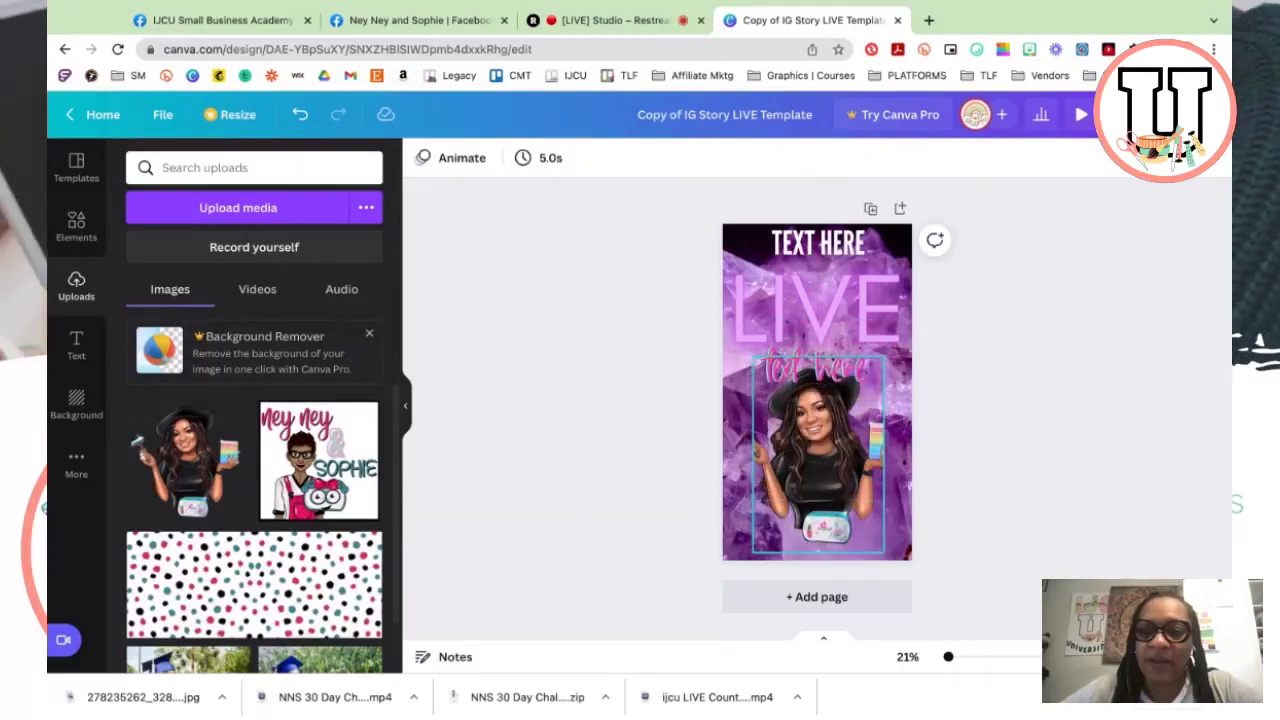
Enlarge, nudge up and crop the framed avatar so she fills the frame.
{"action": "left_click", "coordinate": [866, 515]}
{"action": "left_click_drag", "start_coordinate": [886, 556], "coordinate": [897, 572]}
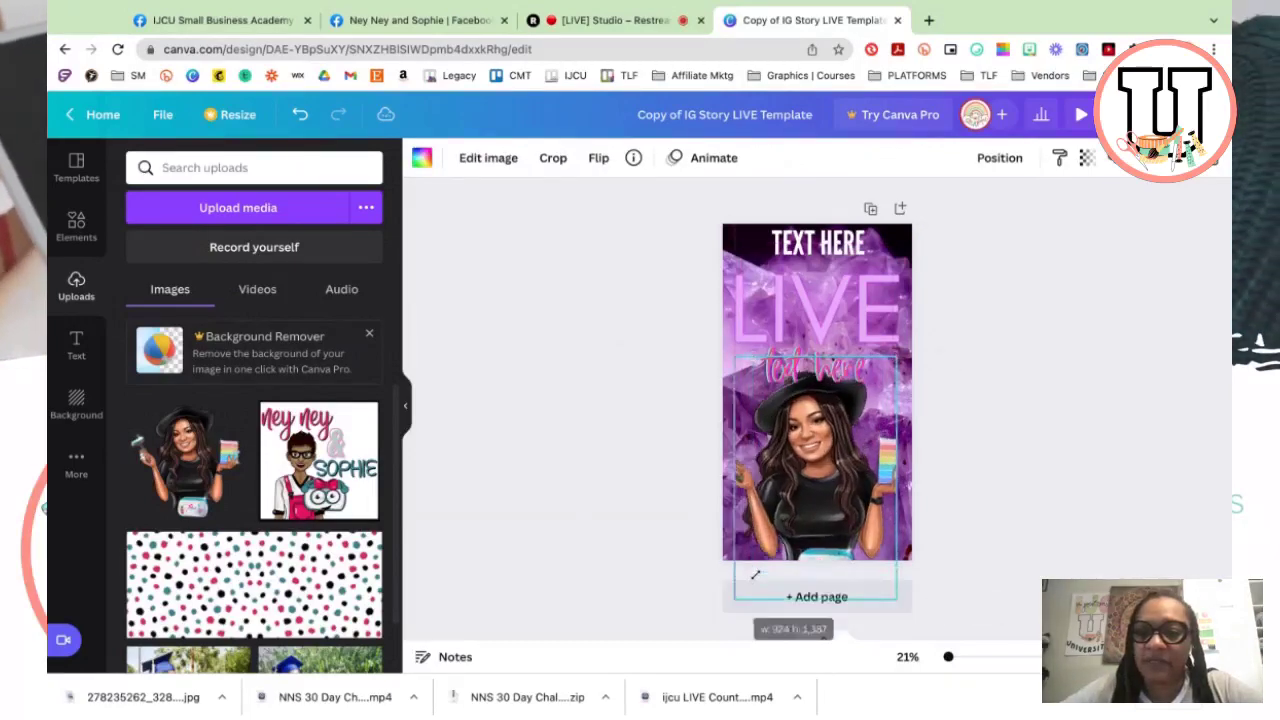
{"action": "mouse_move", "coordinate": [753, 572]}
{"action": "left_mouse_down"}
{"action": "mouse_move", "coordinate": [735, 598]}
{"action": "mouse_move", "coordinate": [751, 574]}
{"action": "left_mouse_up"}
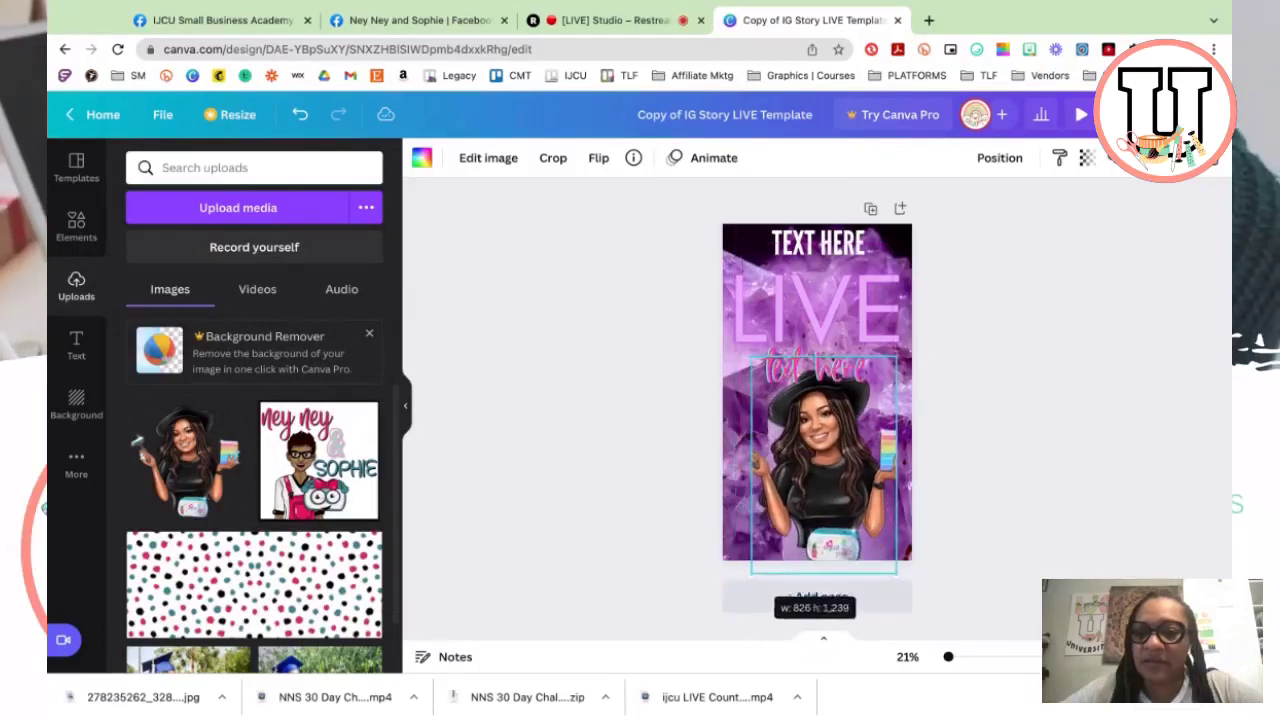
{"action": "left_click_drag", "start_coordinate": [812, 476], "coordinate": [823, 452]}
{"action": "double_click", "coordinate": [817, 480]}
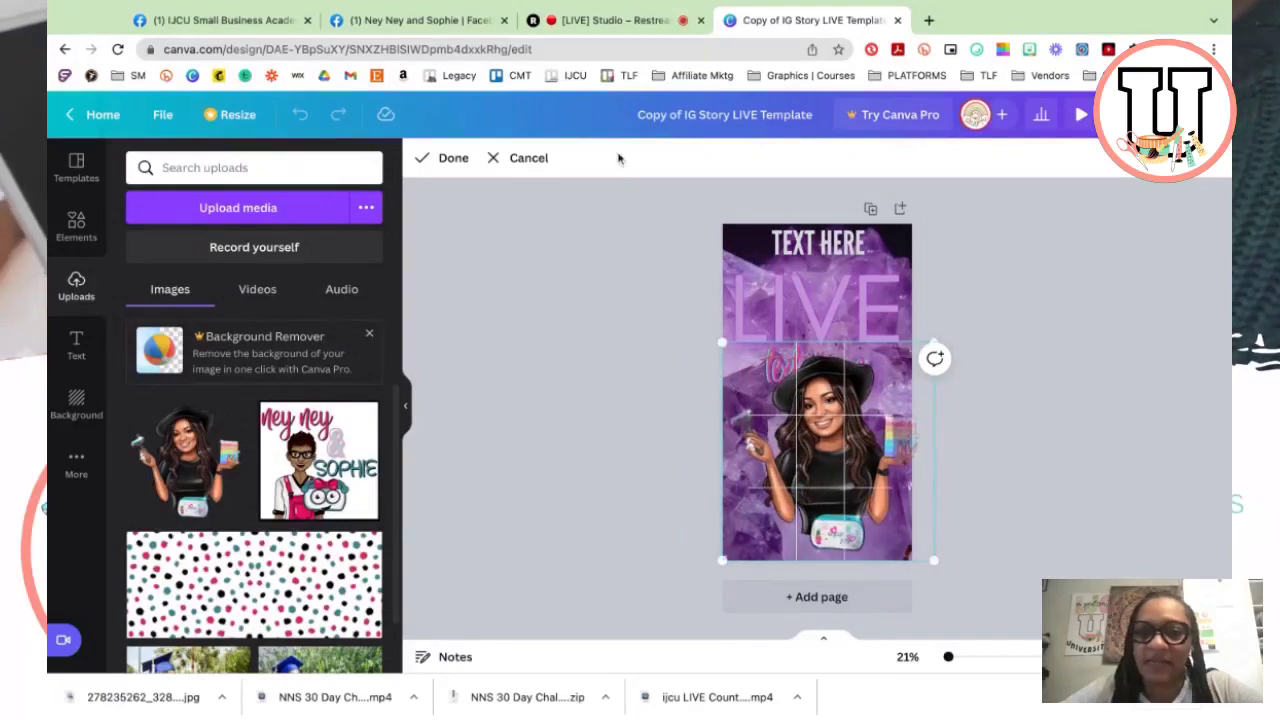
{"action": "left_click", "coordinate": [447, 158]}
{"action": "left_click", "coordinate": [613, 430]}
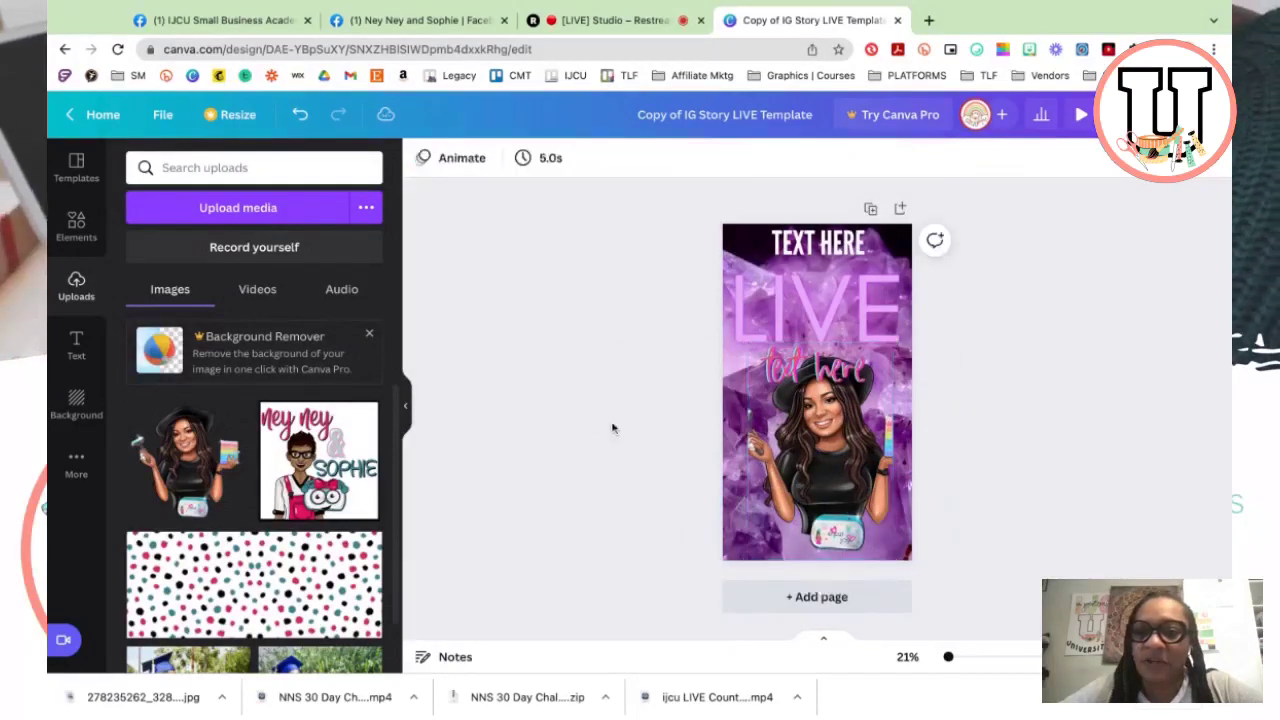
{"action": "left_click", "coordinate": [830, 505]}
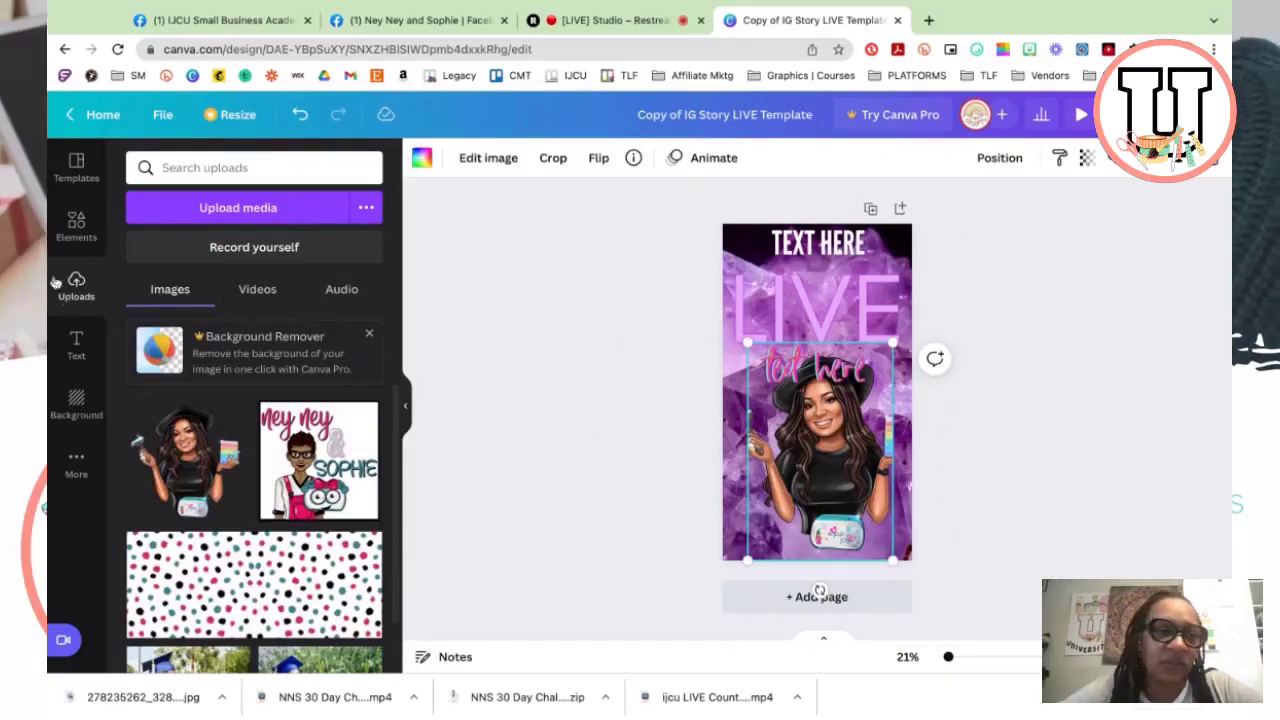
Add a circle frame from Elements > Frames and delete the tall framed avatar.
{"action": "left_click", "coordinate": [76, 225]}
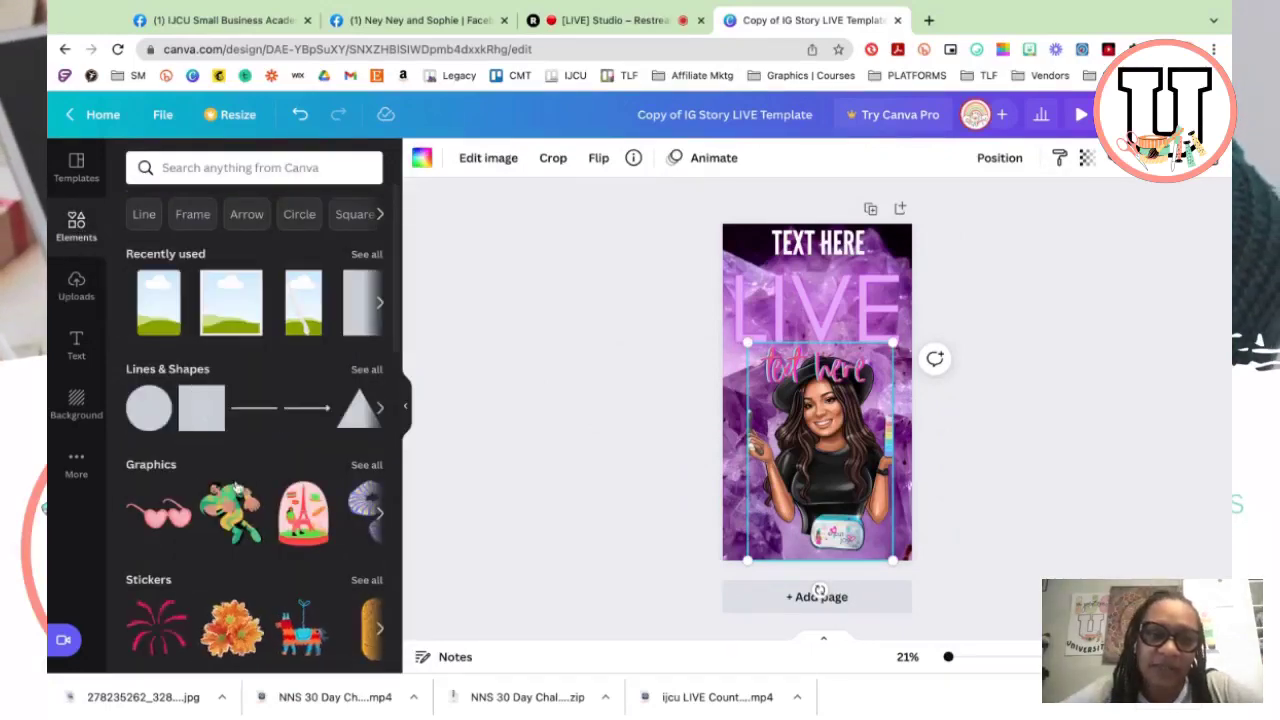
{"action": "scroll", "coordinate": [237, 488], "scroll_direction": "down", "scroll_amount": 7}
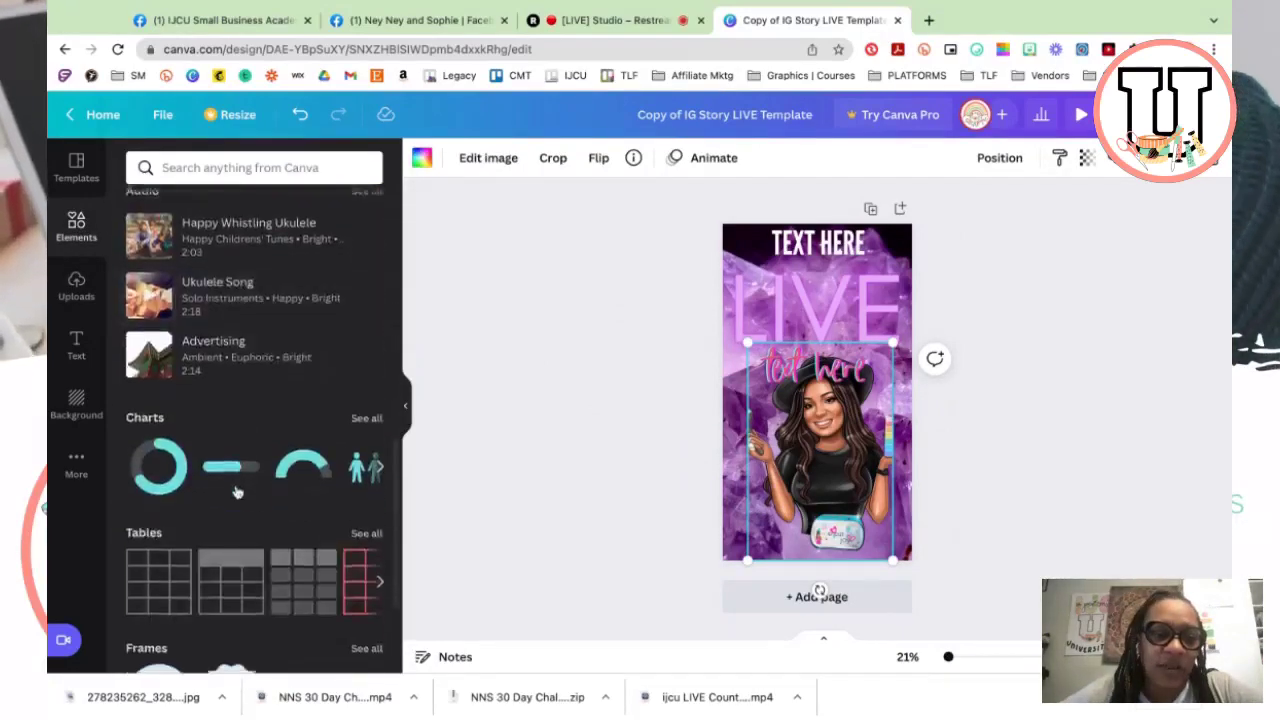
{"action": "scroll", "coordinate": [237, 490], "scroll_direction": "down", "scroll_amount": 2}
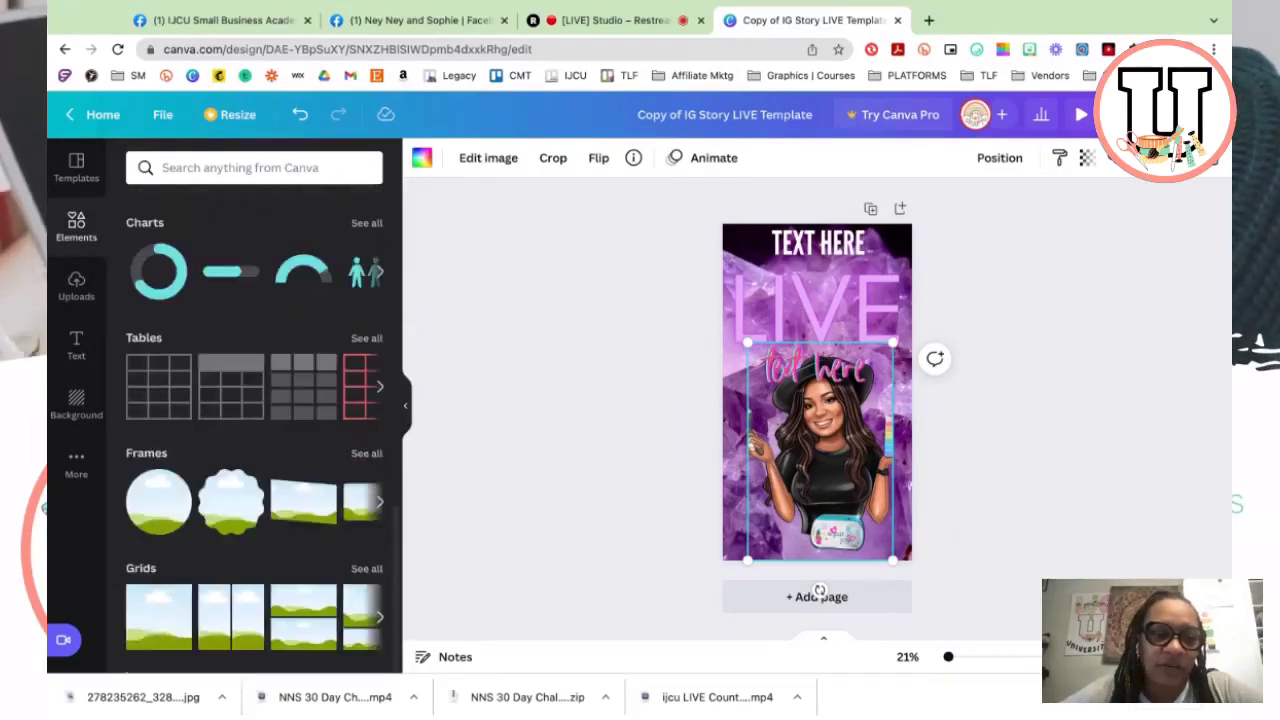
{"action": "left_click", "coordinate": [366, 455]}
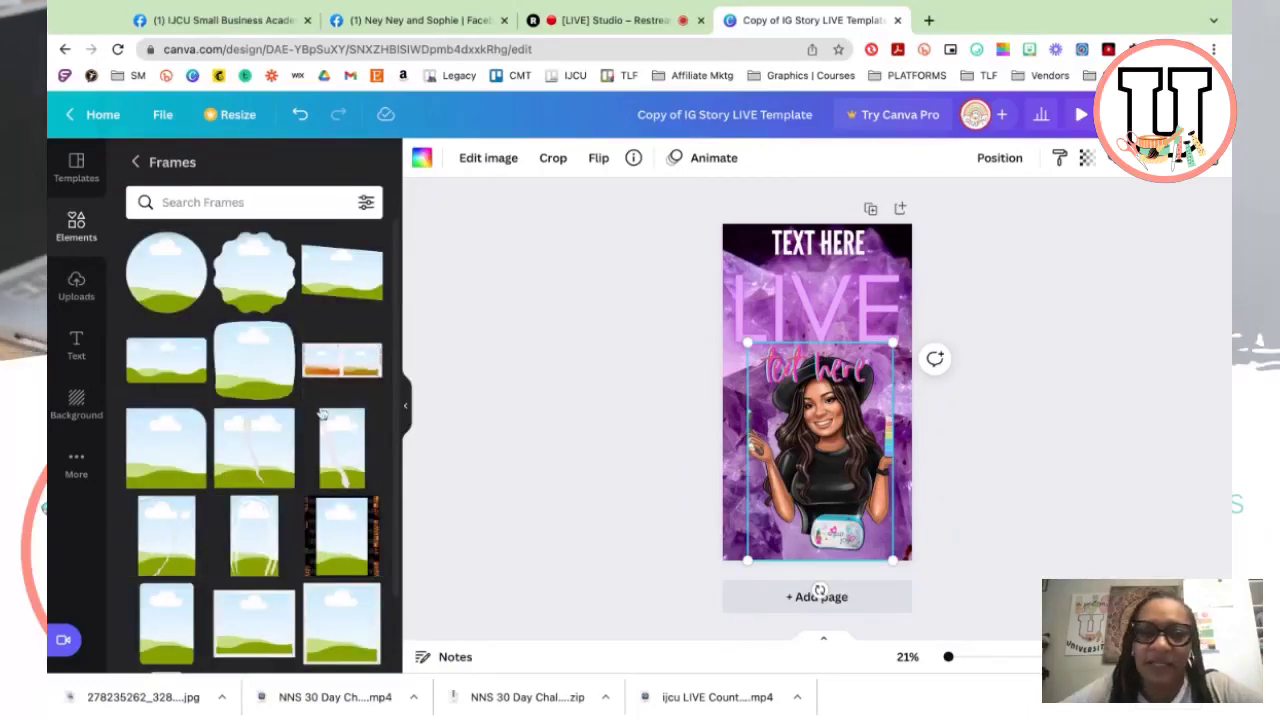
{"action": "left_click_drag", "start_coordinate": [163, 281], "coordinate": [831, 511]}
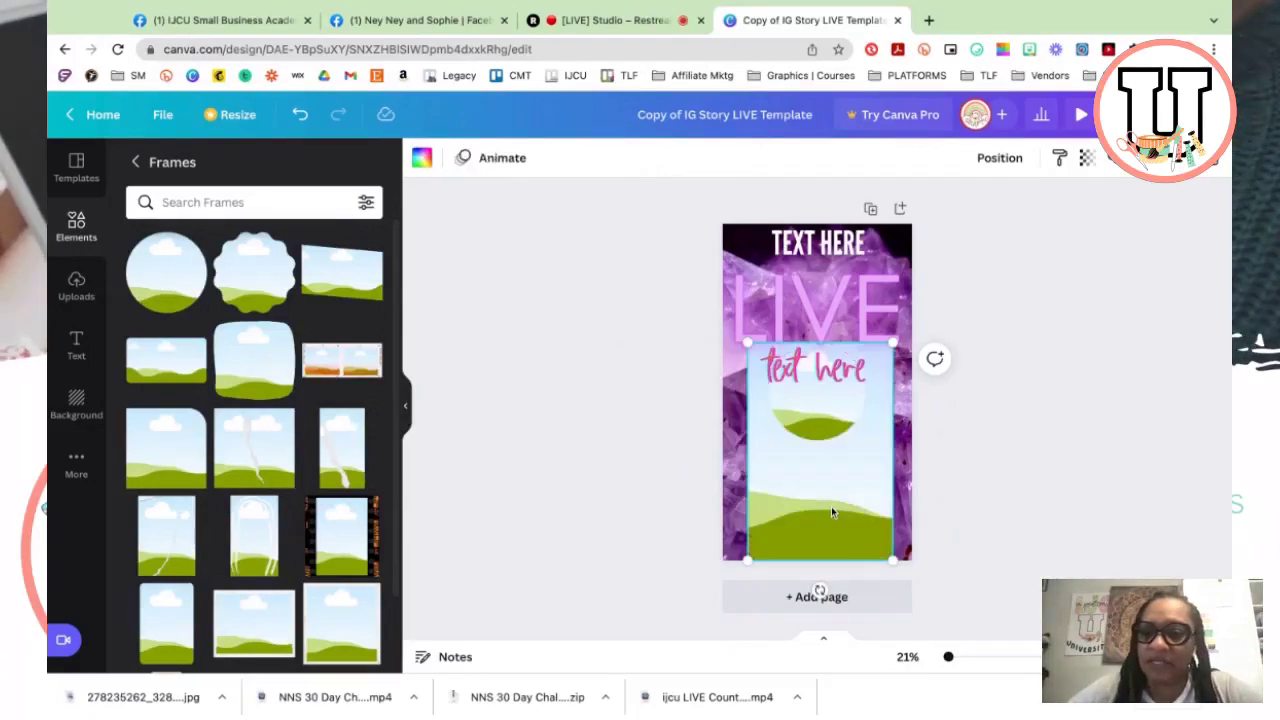
{"action": "key", "text": "Delete"}
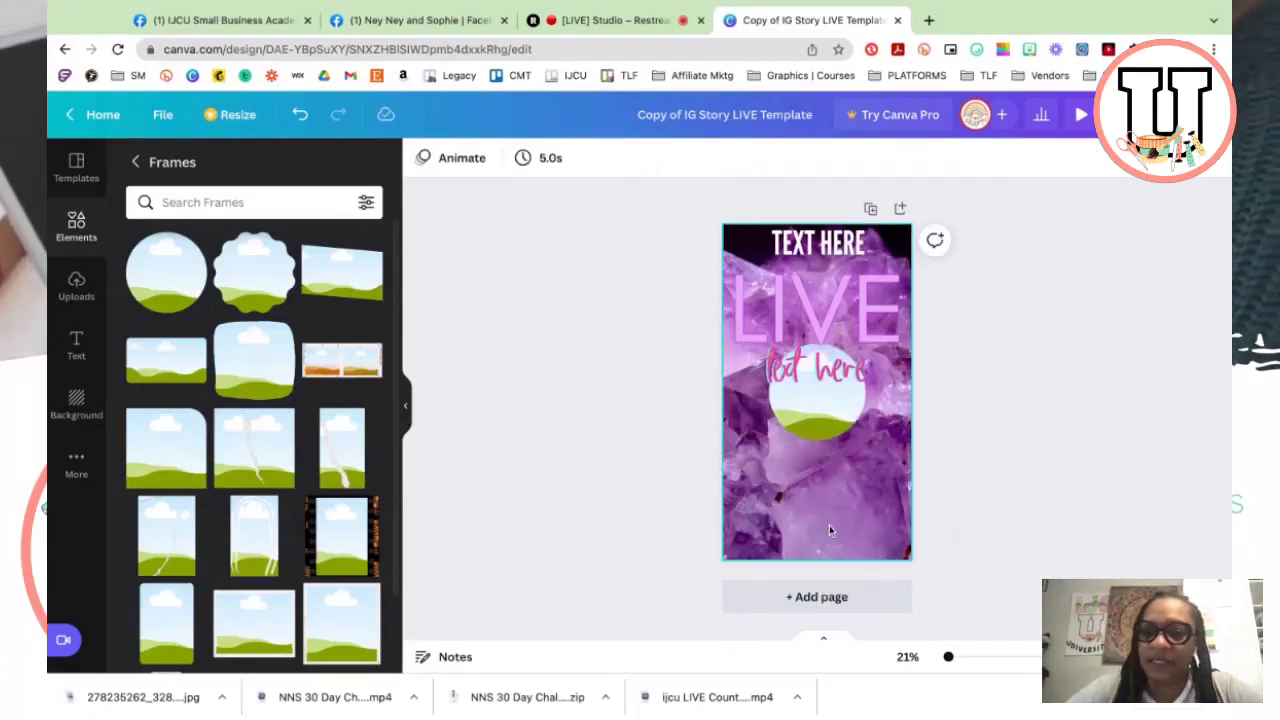
Move the 864 × 864 circle frame below the 'text here' script.
{"action": "left_click", "coordinate": [824, 428]}
{"action": "left_click", "coordinate": [825, 424]}
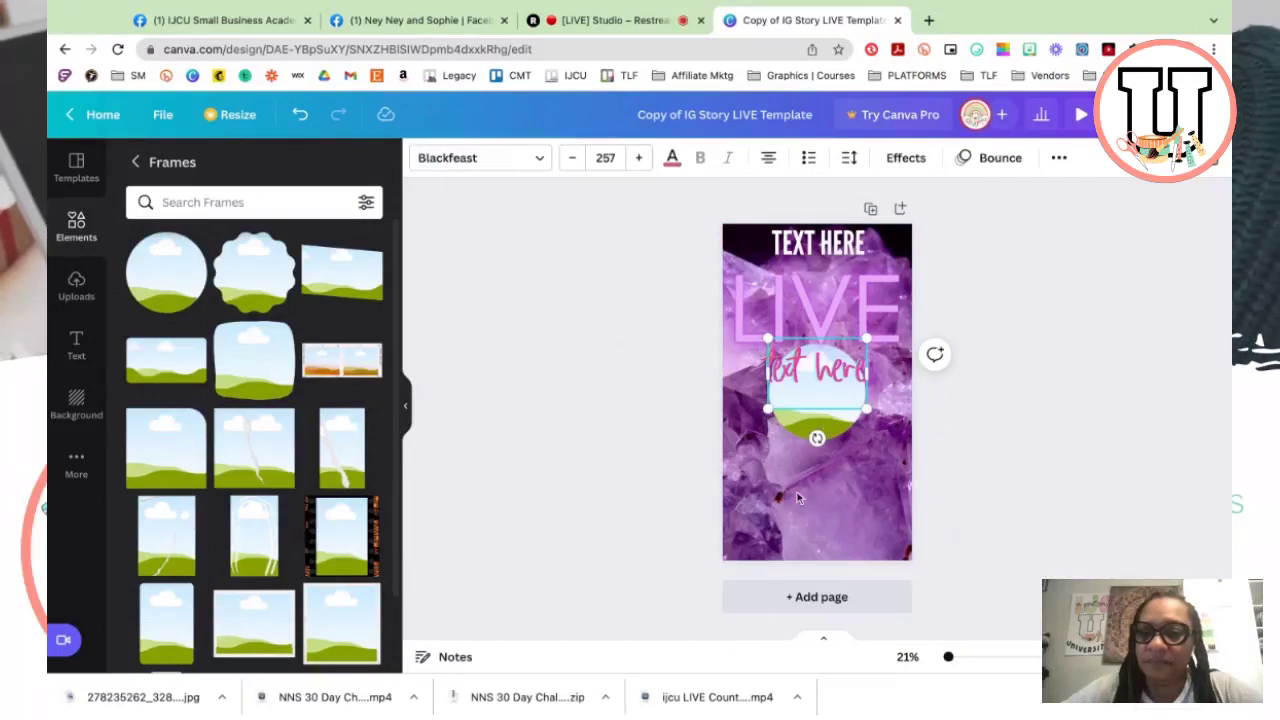
{"action": "left_click", "coordinate": [845, 425]}
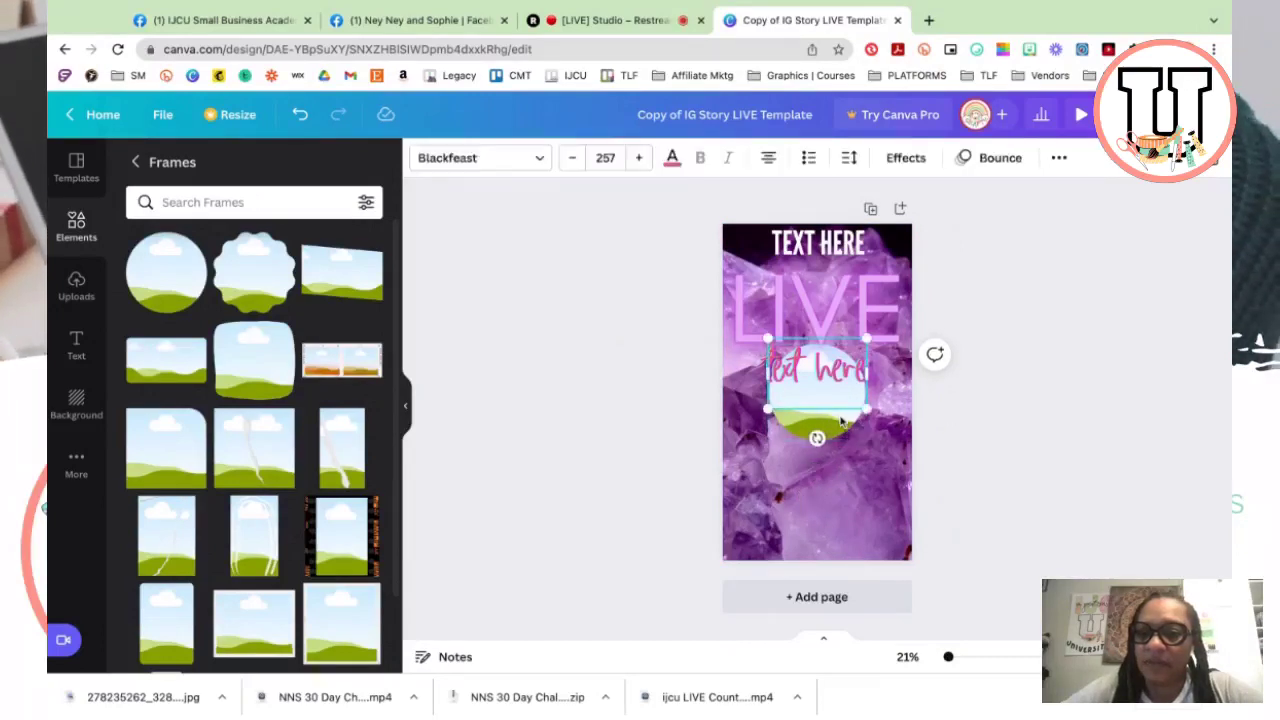
{"action": "left_click", "coordinate": [843, 430]}
{"action": "left_click_drag", "start_coordinate": [843, 430], "coordinate": [893, 548]}
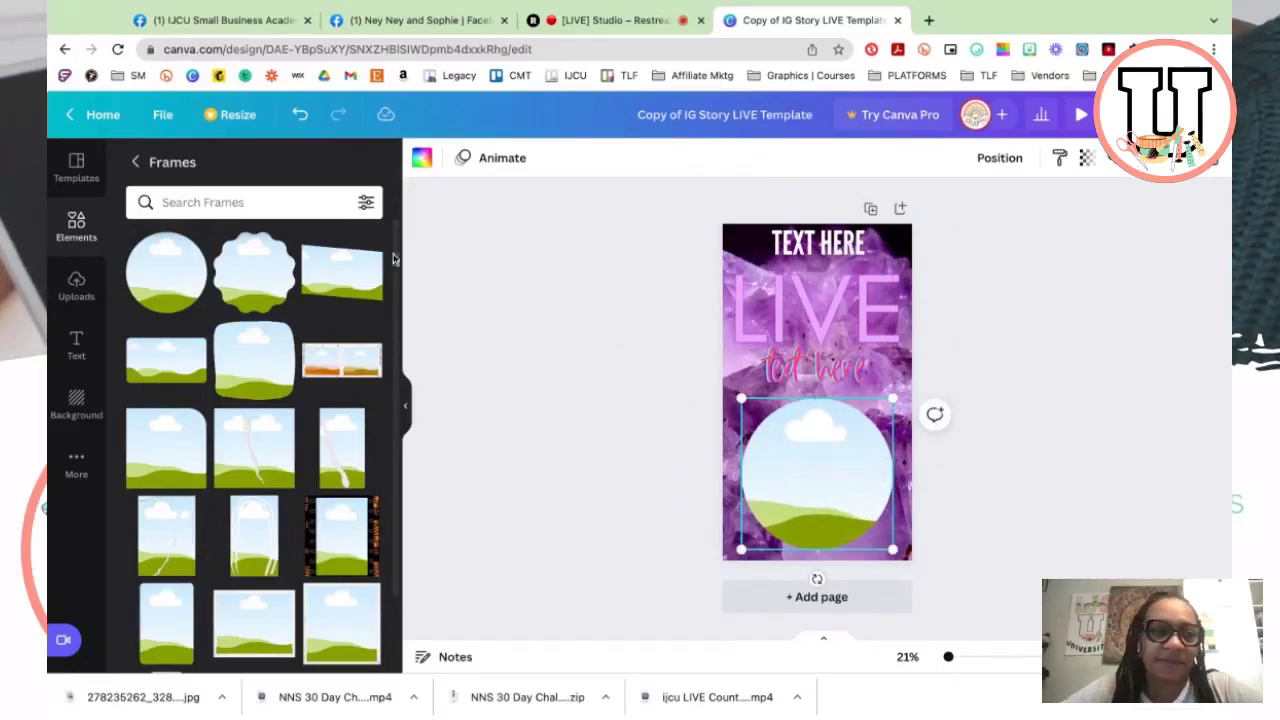
Drop the cartoon avatar from Uploads into the circle frame.
{"action": "left_click", "coordinate": [76, 286]}
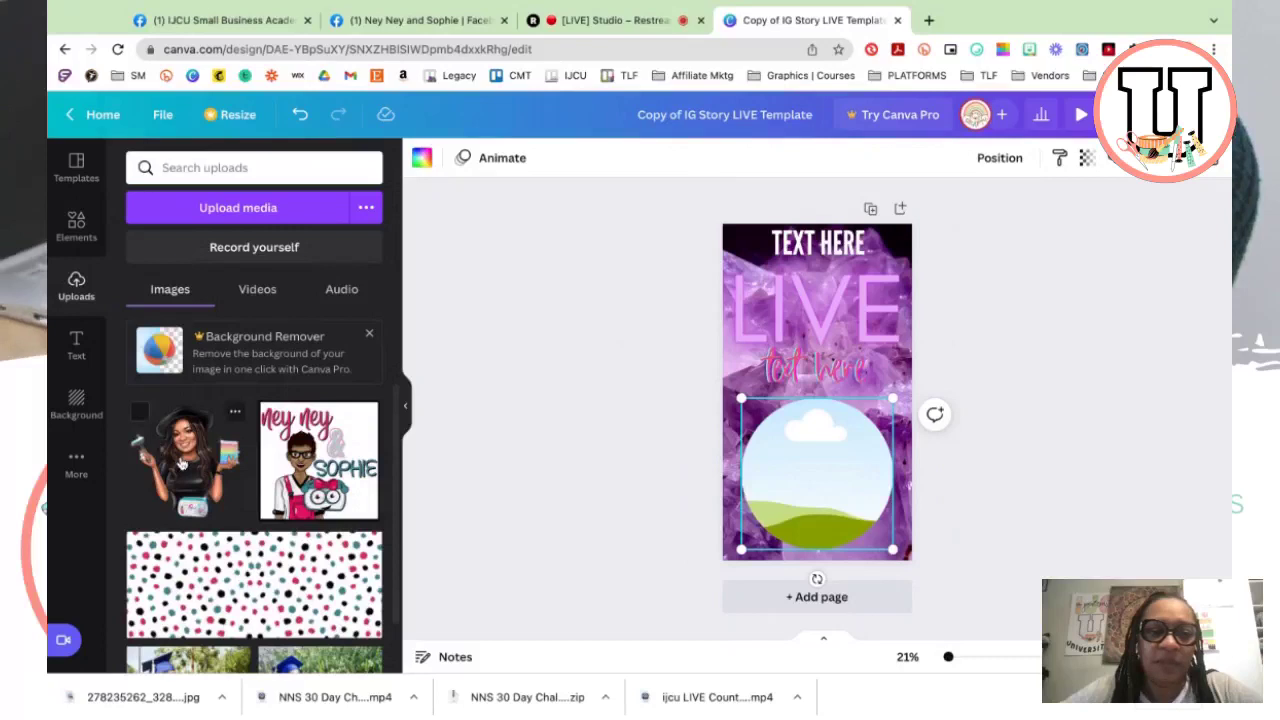
{"action": "left_click", "coordinate": [183, 458]}
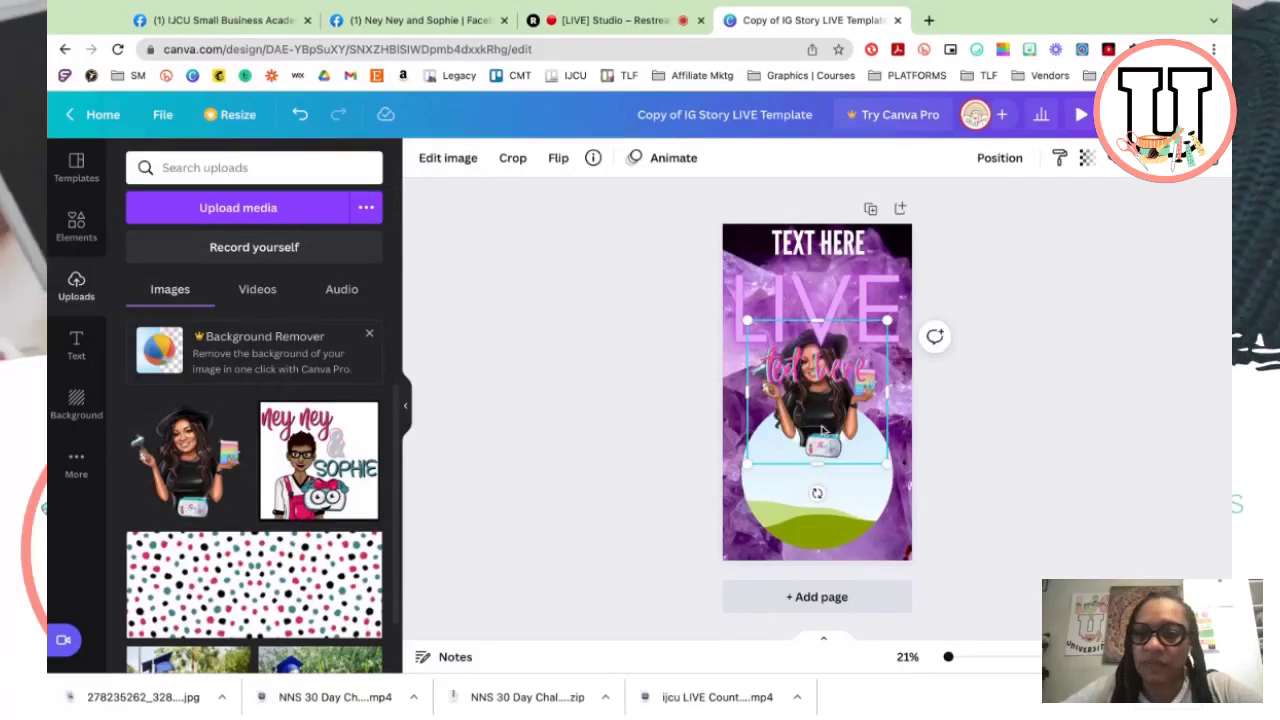
{"action": "left_click_drag", "start_coordinate": [822, 430], "coordinate": [817, 470]}
{"action": "left_click", "coordinate": [1005, 447]}
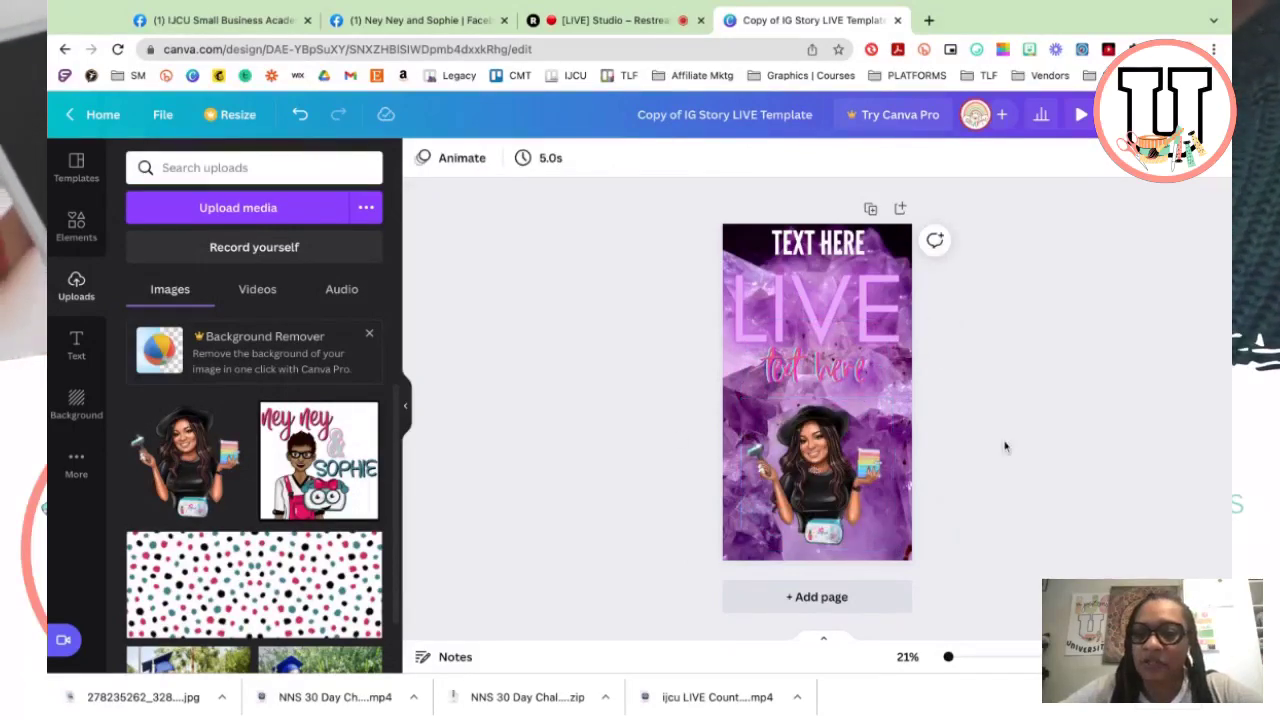
Enlarge the avatar to 1,047 × 1,047 so it fills the design's lower half.
{"action": "left_click", "coordinate": [842, 487]}
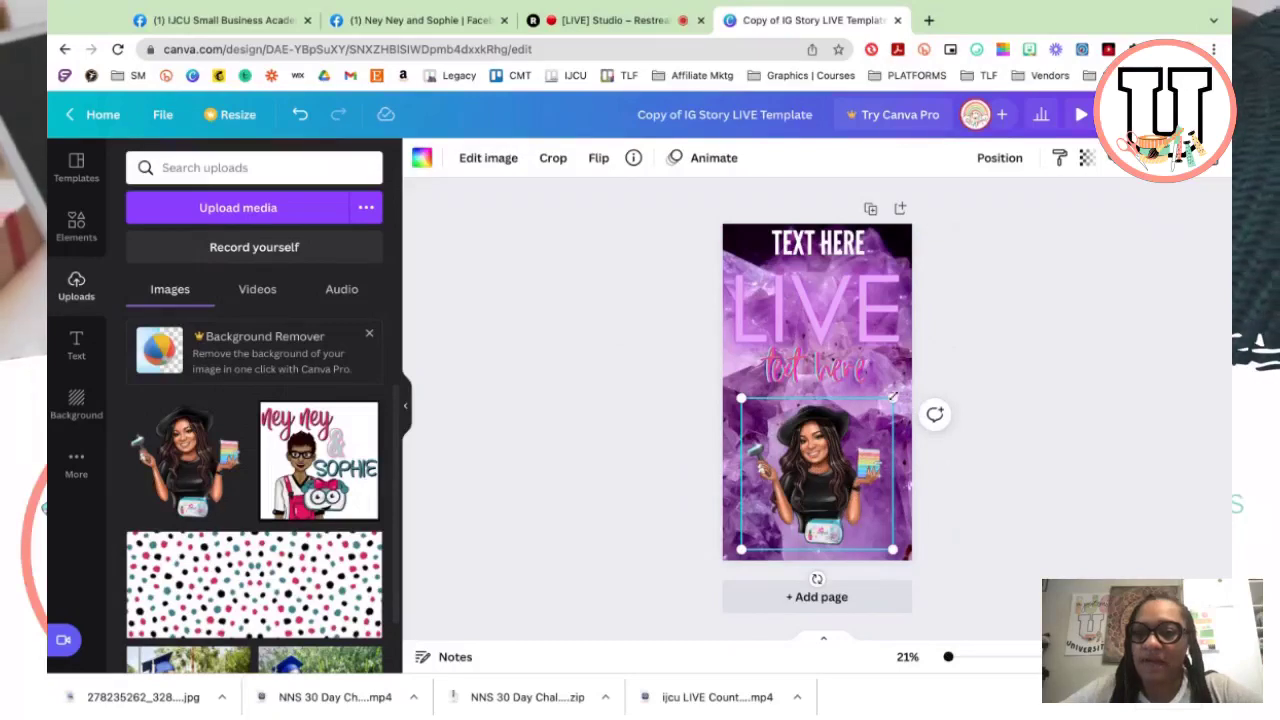
{"action": "left_click_drag", "start_coordinate": [892, 397], "coordinate": [905, 385]}
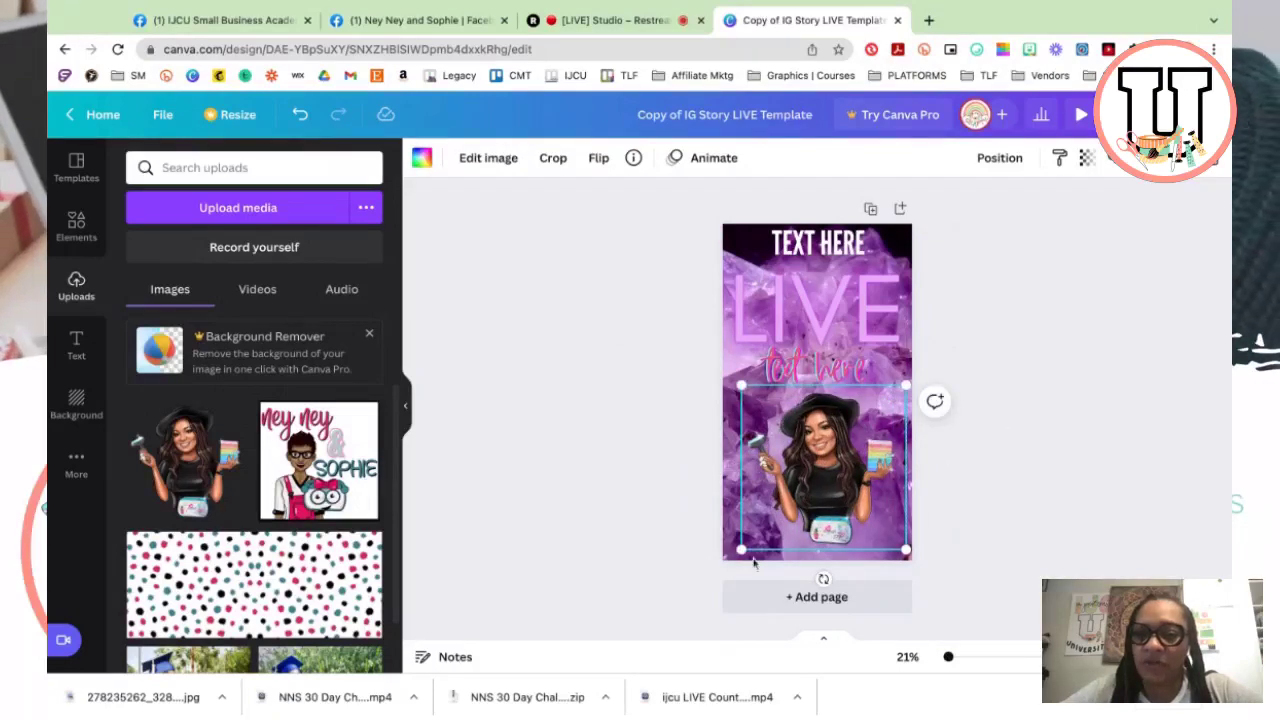
{"action": "left_click_drag", "start_coordinate": [740, 550], "coordinate": [728, 563]}
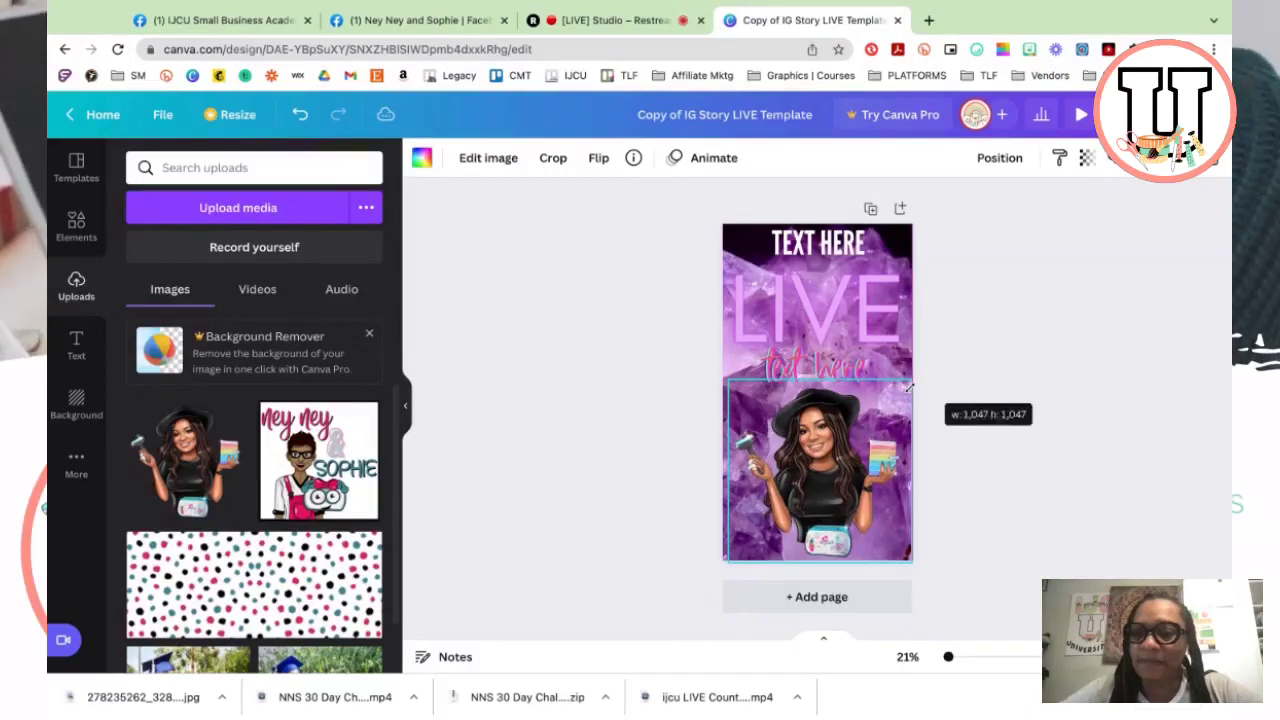
{"action": "left_click", "coordinate": [1052, 261]}
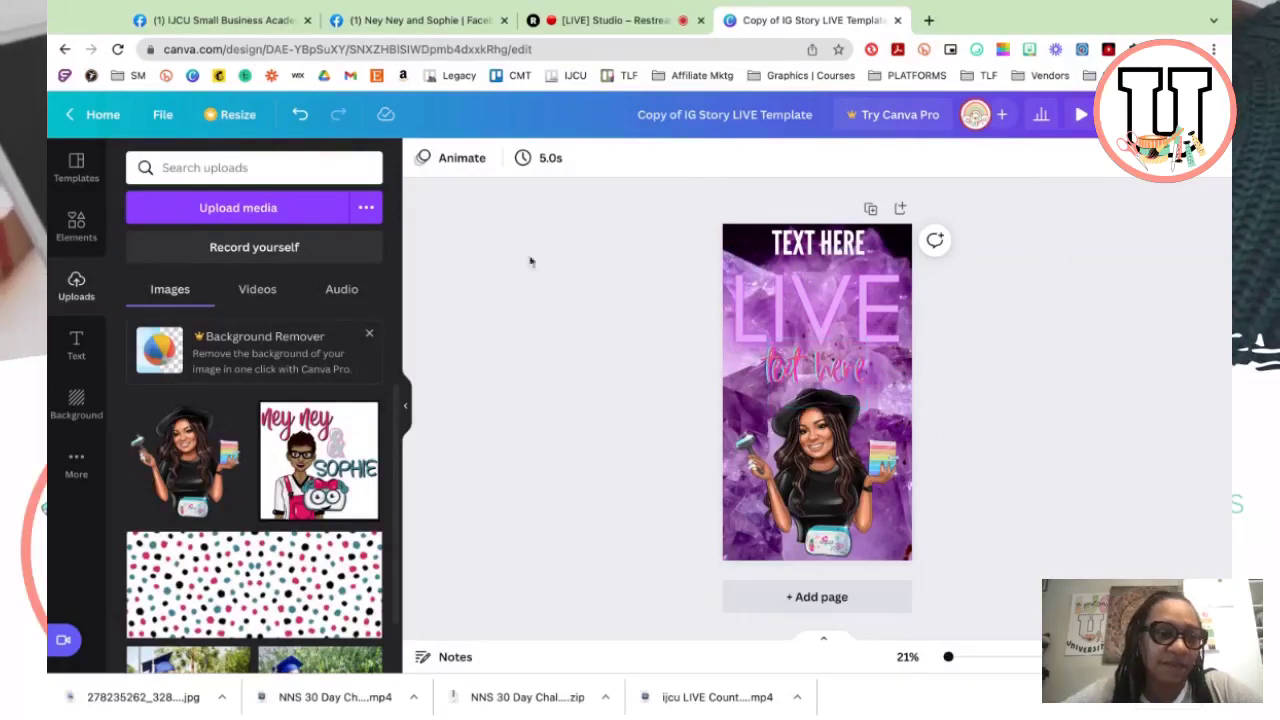
Open Canva's Audio library from More, showing Happy and Pop music tracks.
{"action": "left_click", "coordinate": [77, 464]}
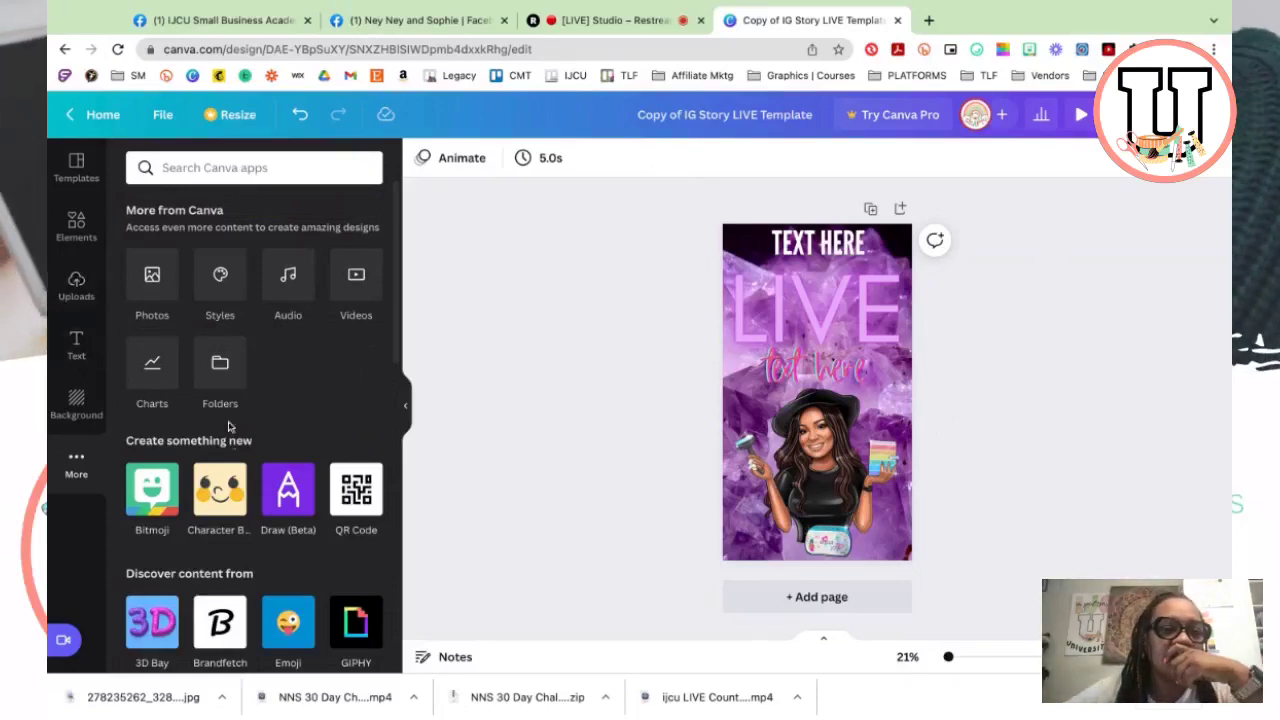
{"action": "scroll", "coordinate": [235, 450], "scroll_direction": "down", "scroll_amount": 8}
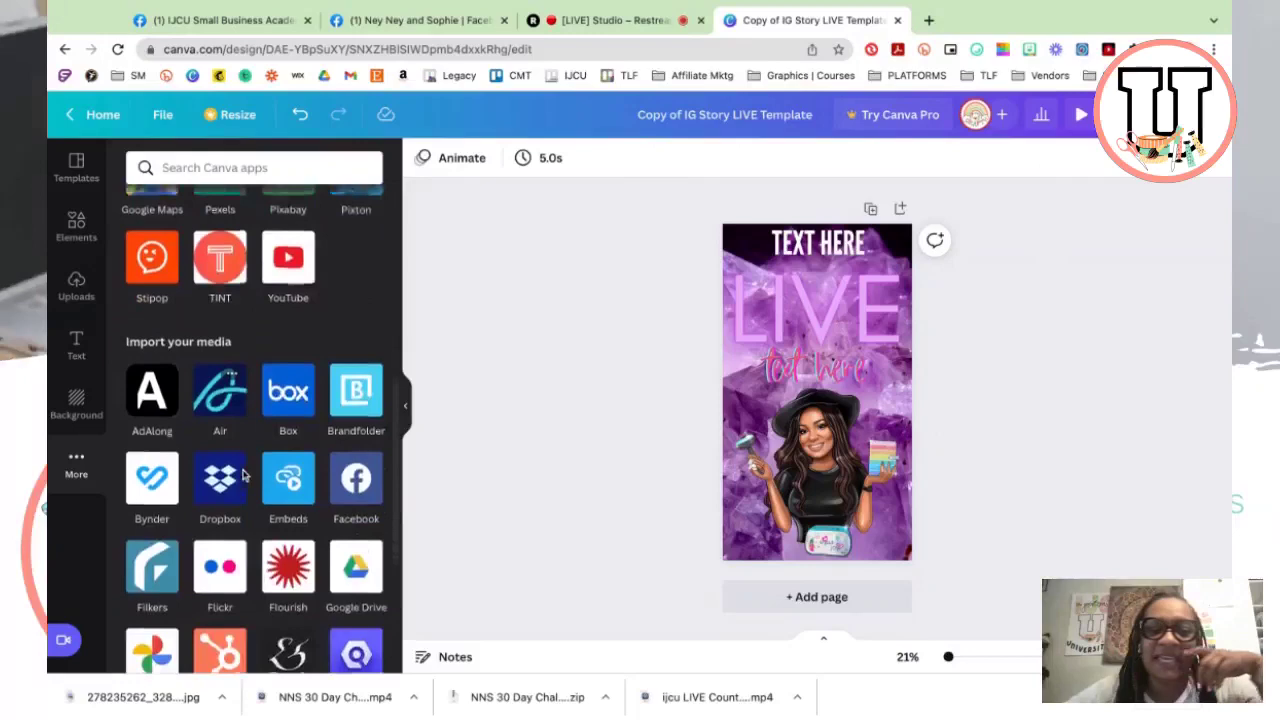
{"action": "scroll", "coordinate": [243, 475], "scroll_direction": "down", "scroll_amount": 5}
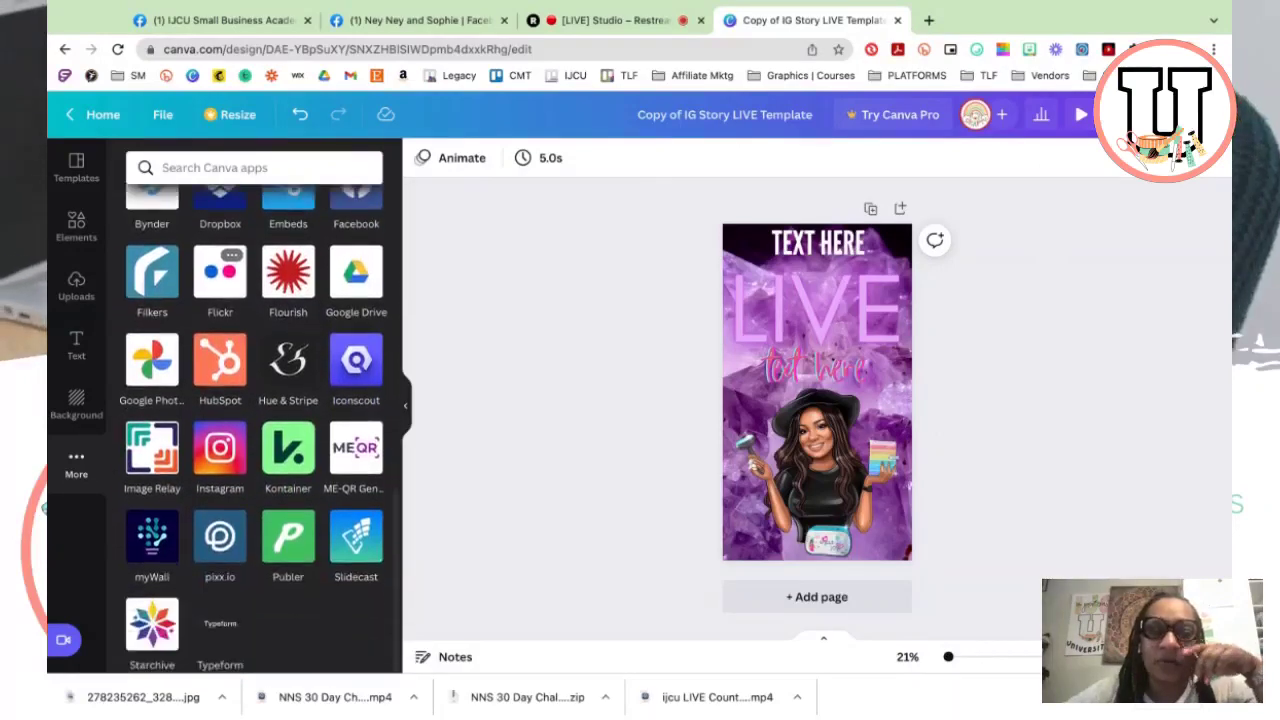
{"action": "scroll", "coordinate": [268, 413], "scroll_direction": "up", "scroll_amount": 13}
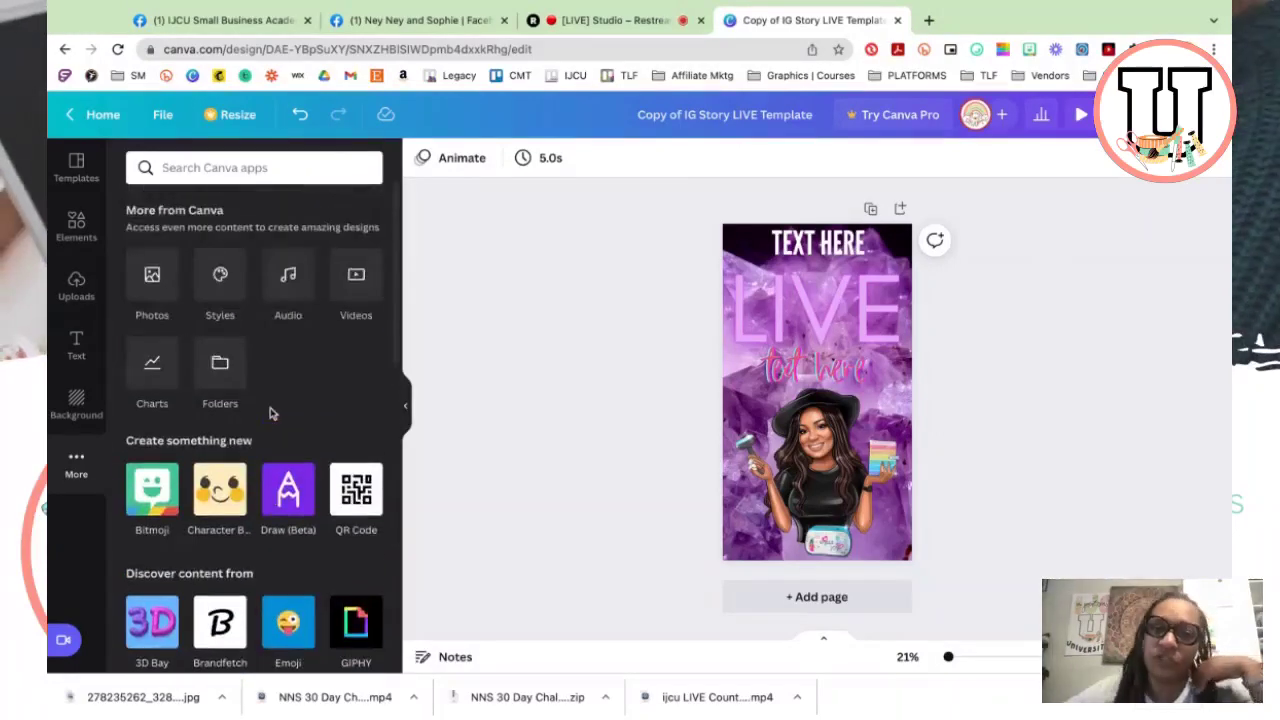
{"action": "left_click", "coordinate": [289, 279]}
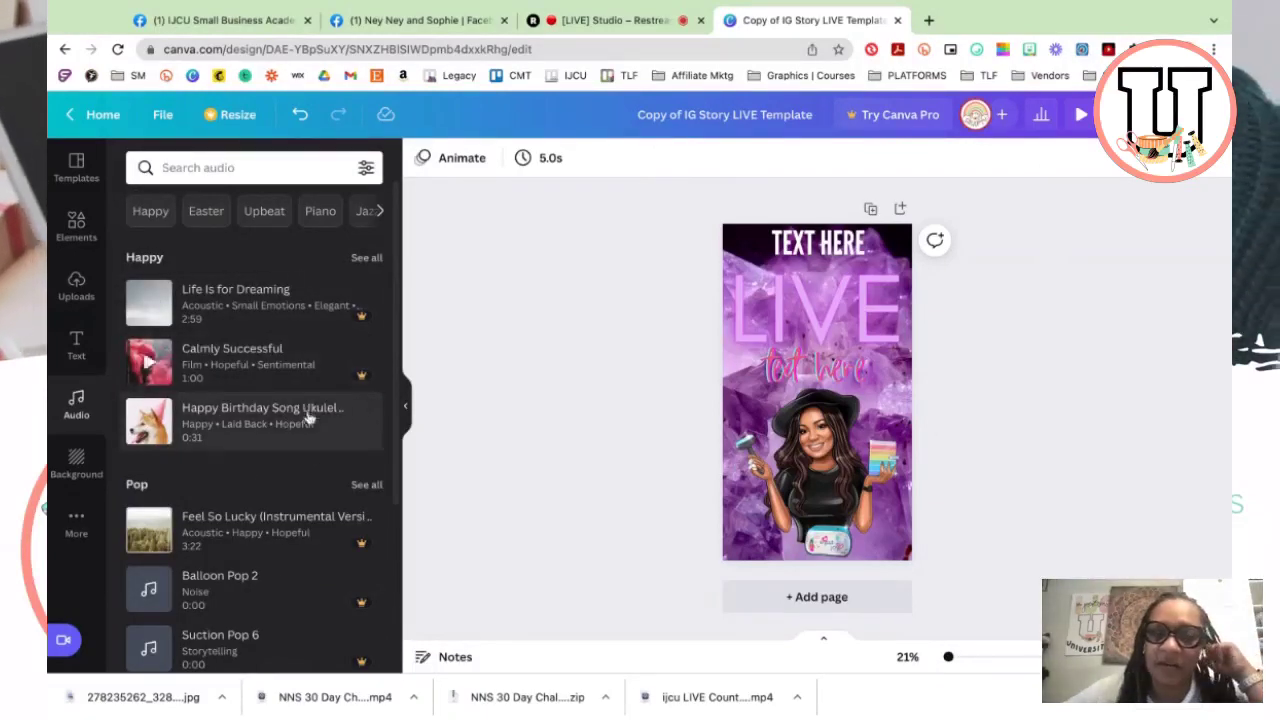
{"action": "left_click", "coordinate": [366, 167]}
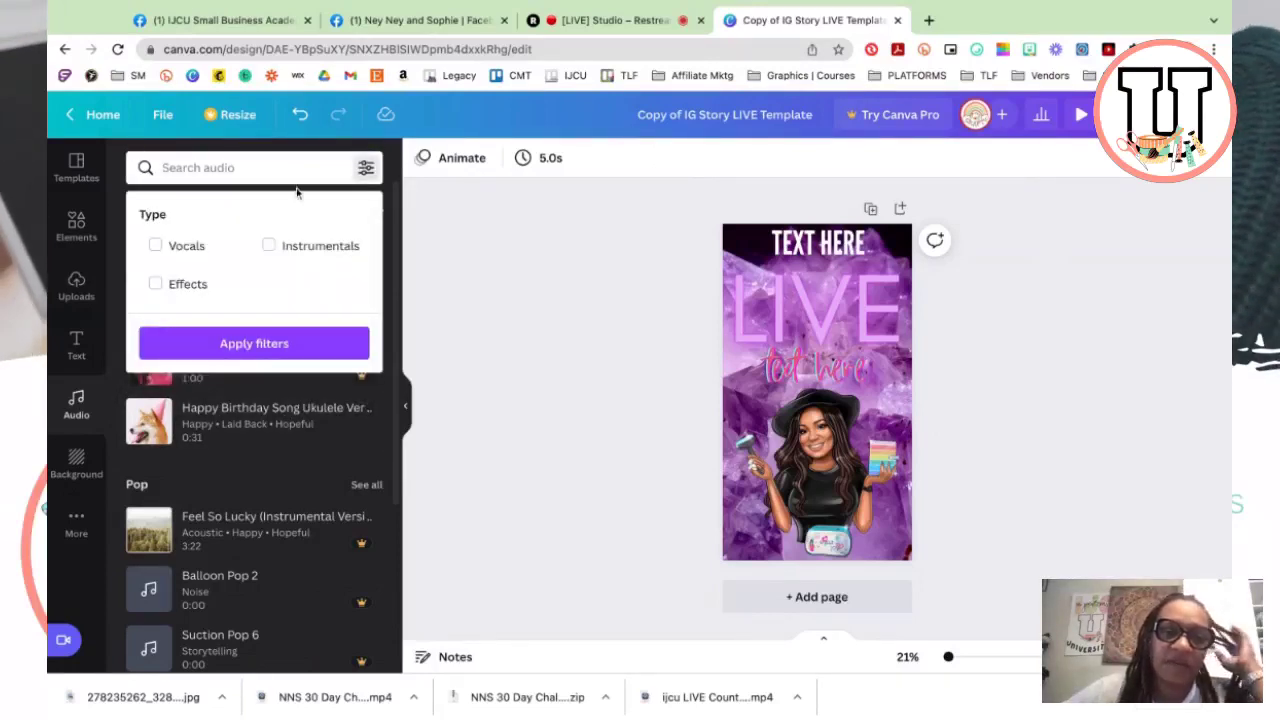
{"action": "left_click", "coordinate": [268, 246]}
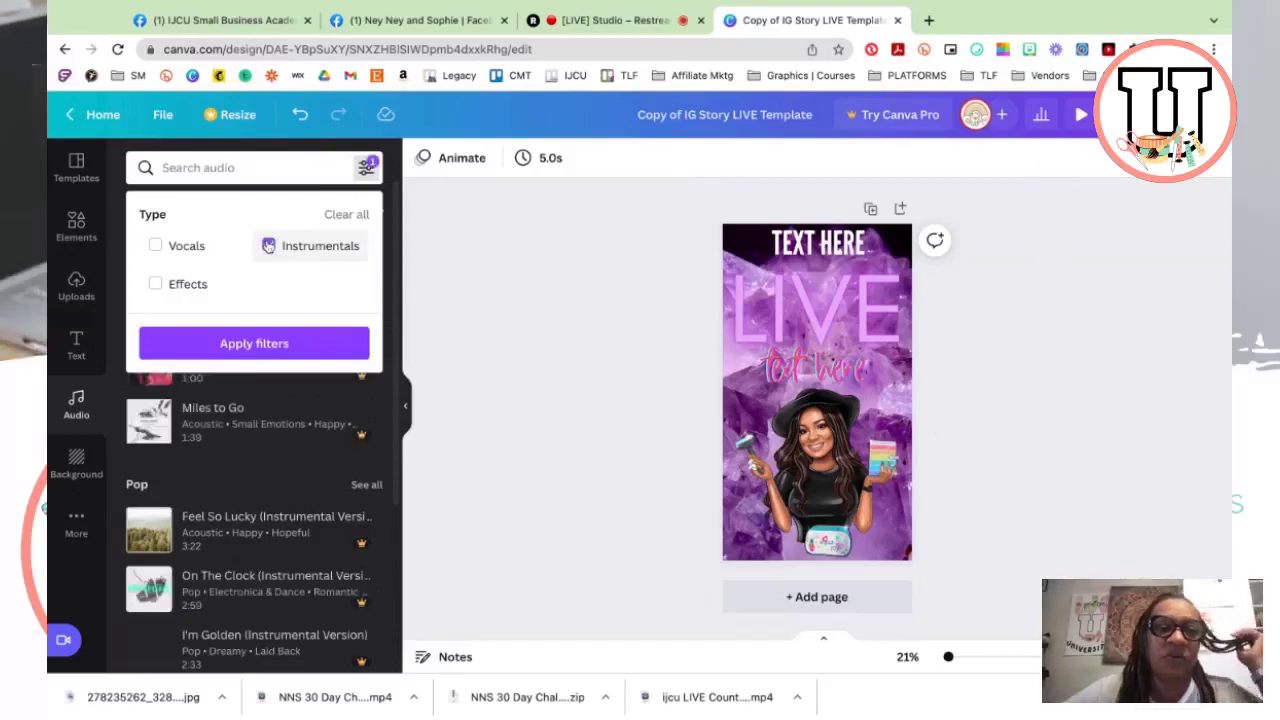
{"action": "left_click", "coordinate": [273, 345]}
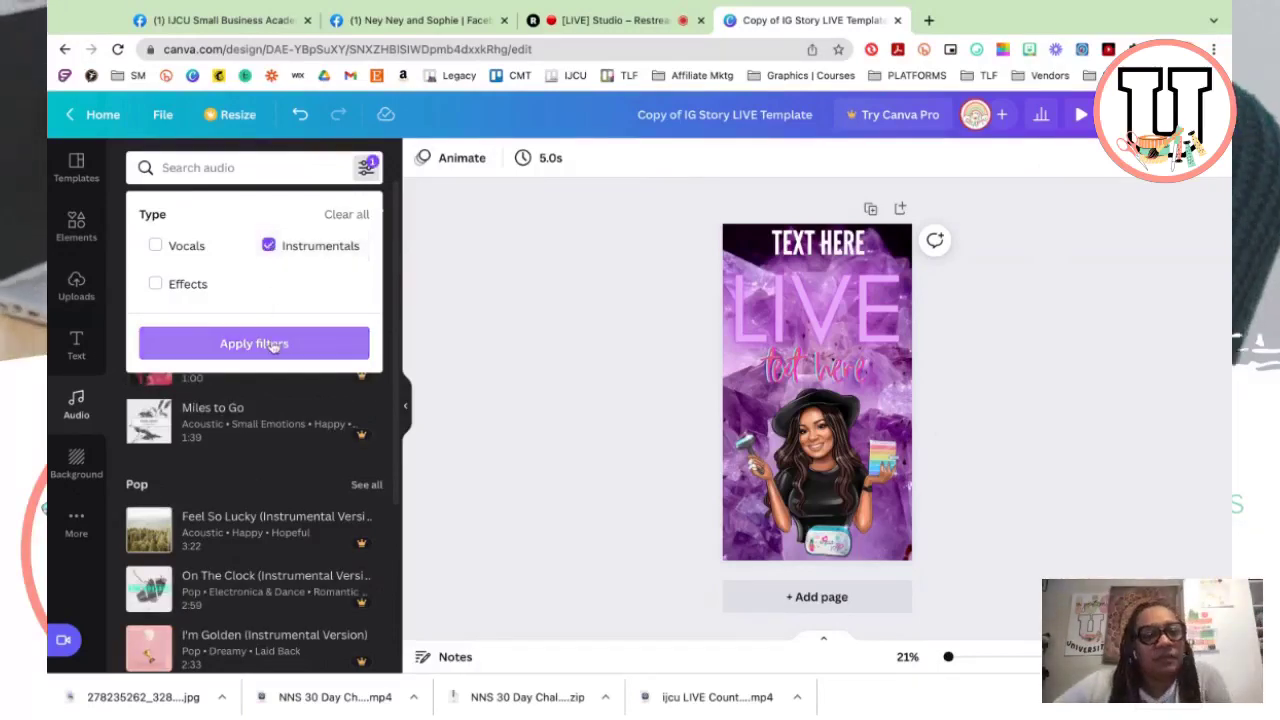
{"action": "left_click", "coordinate": [273, 345]}
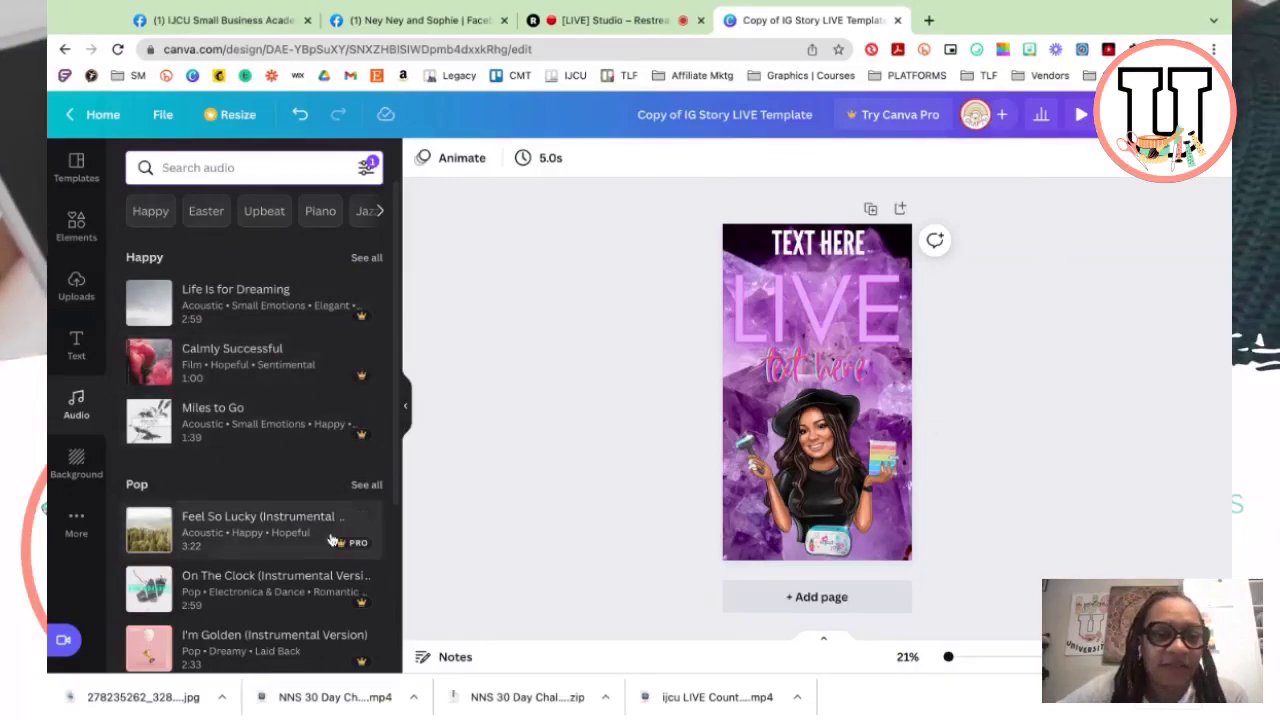
{"action": "scroll", "coordinate": [330, 540], "scroll_direction": "down", "scroll_amount": 5}
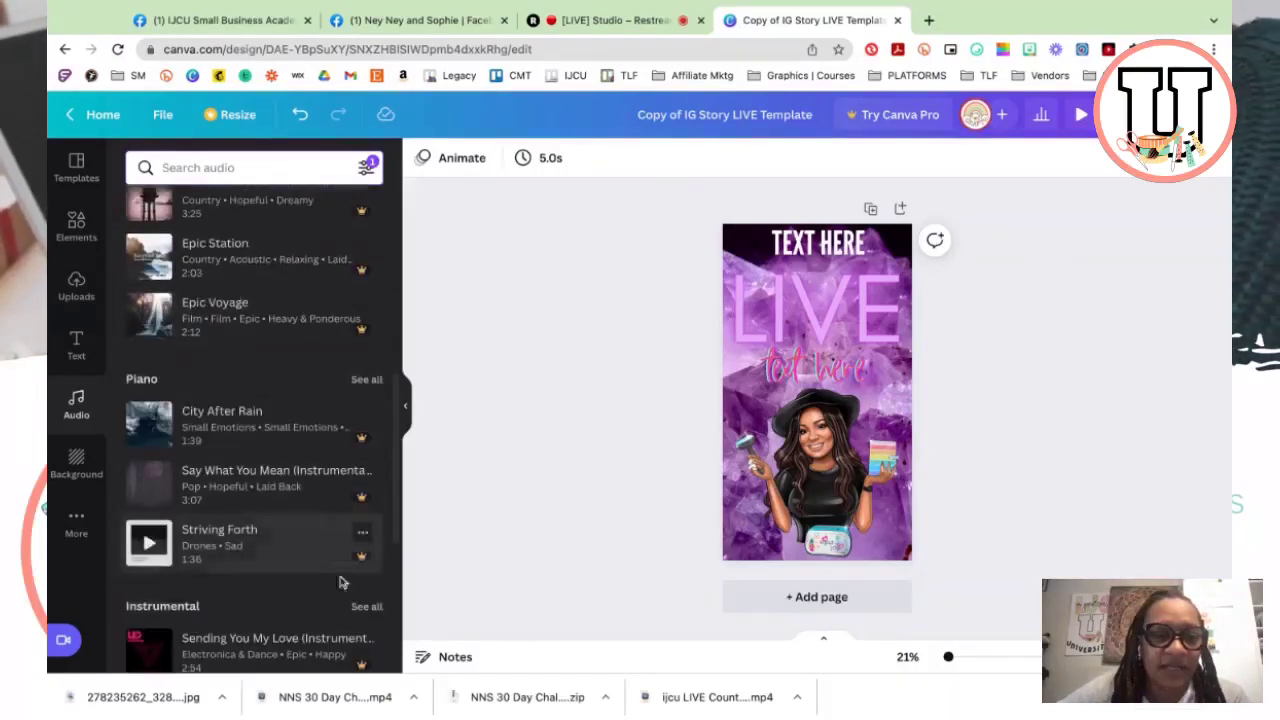
{"action": "scroll", "coordinate": [340, 570], "scroll_direction": "down", "scroll_amount": 3}
{"action": "scroll", "coordinate": [340, 575], "scroll_direction": "down", "scroll_amount": 6}
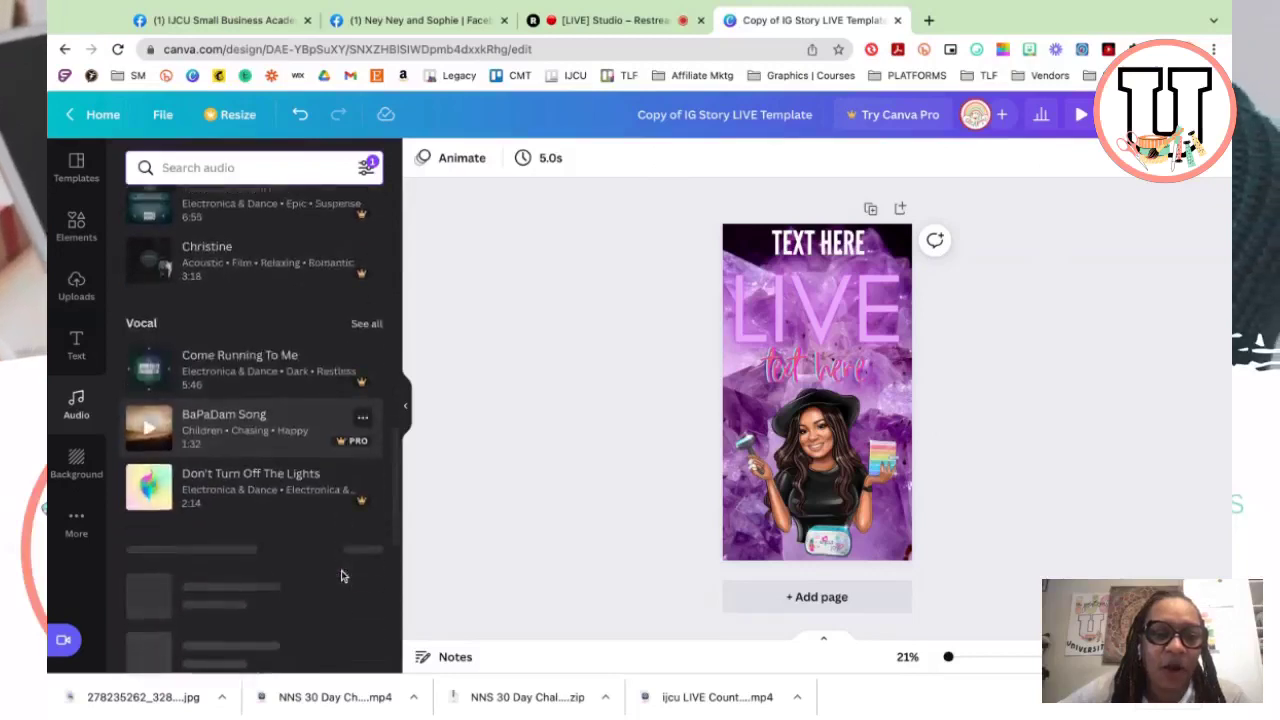
{"action": "scroll", "coordinate": [340, 580], "scroll_direction": "up", "scroll_amount": 6}
{"action": "scroll", "coordinate": [340, 580], "scroll_direction": "up", "scroll_amount": 5}
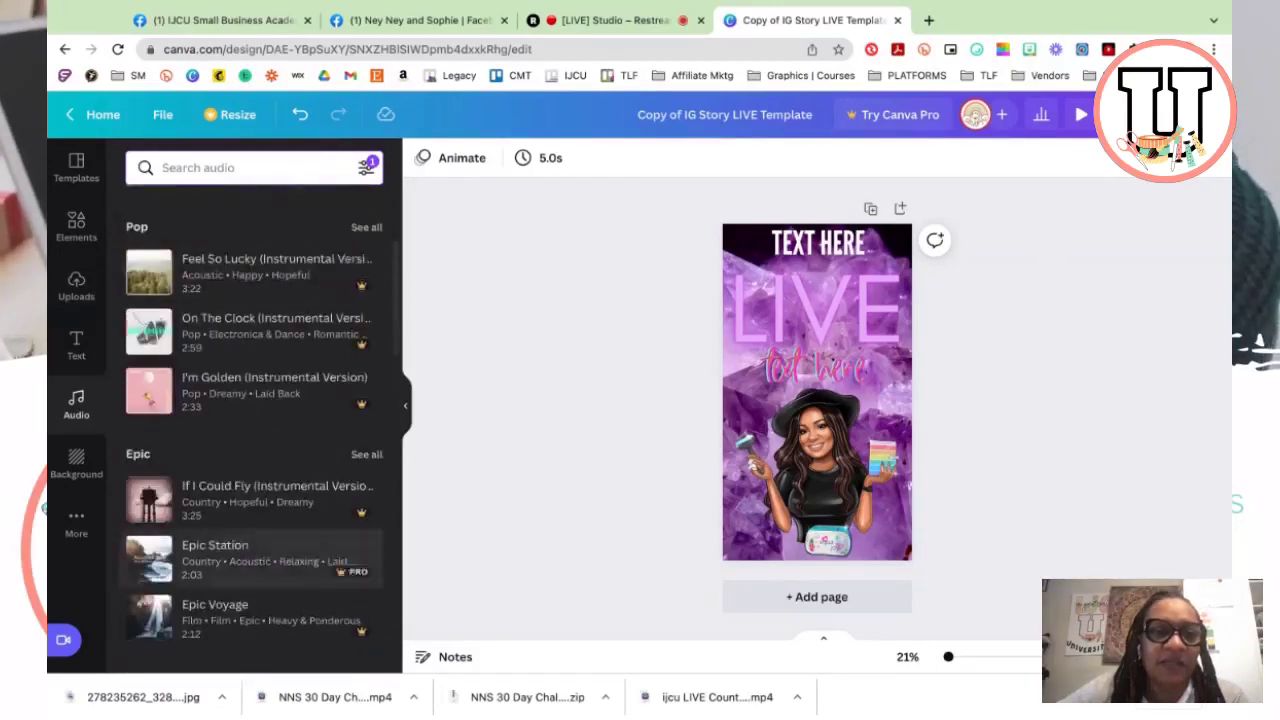
{"action": "left_click", "coordinate": [368, 168]}
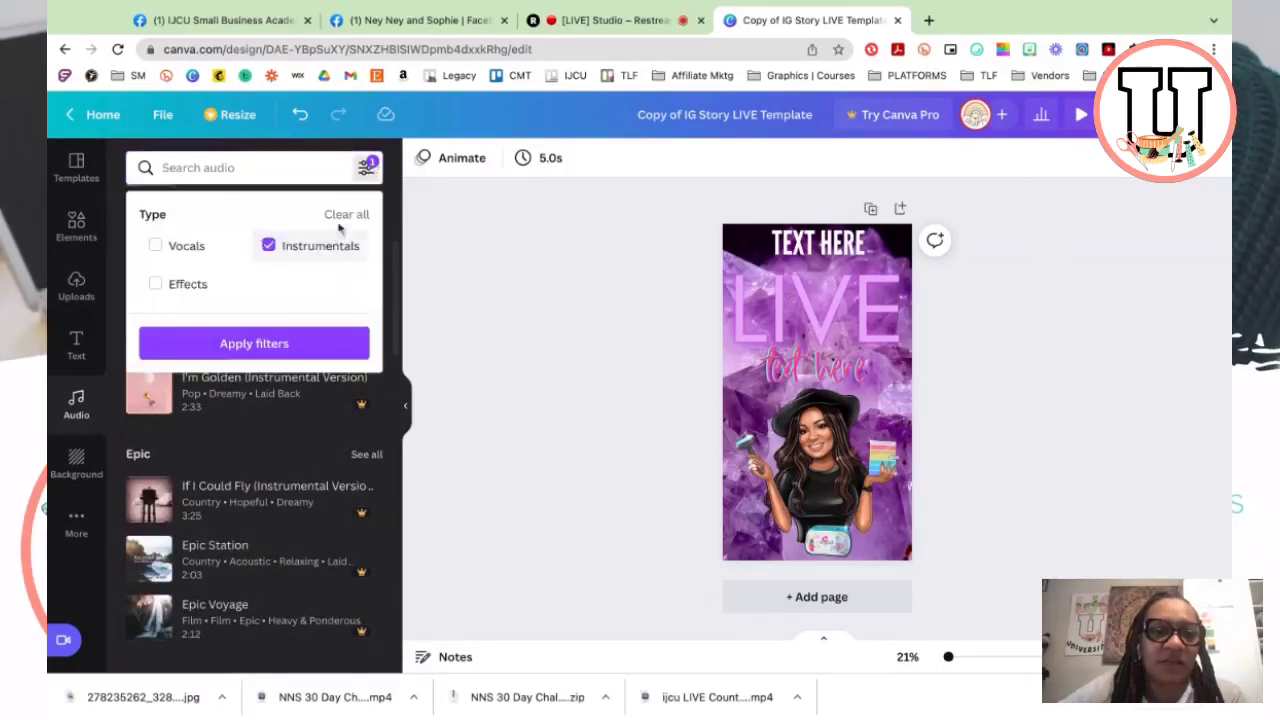
{"action": "left_click", "coordinate": [340, 220]}
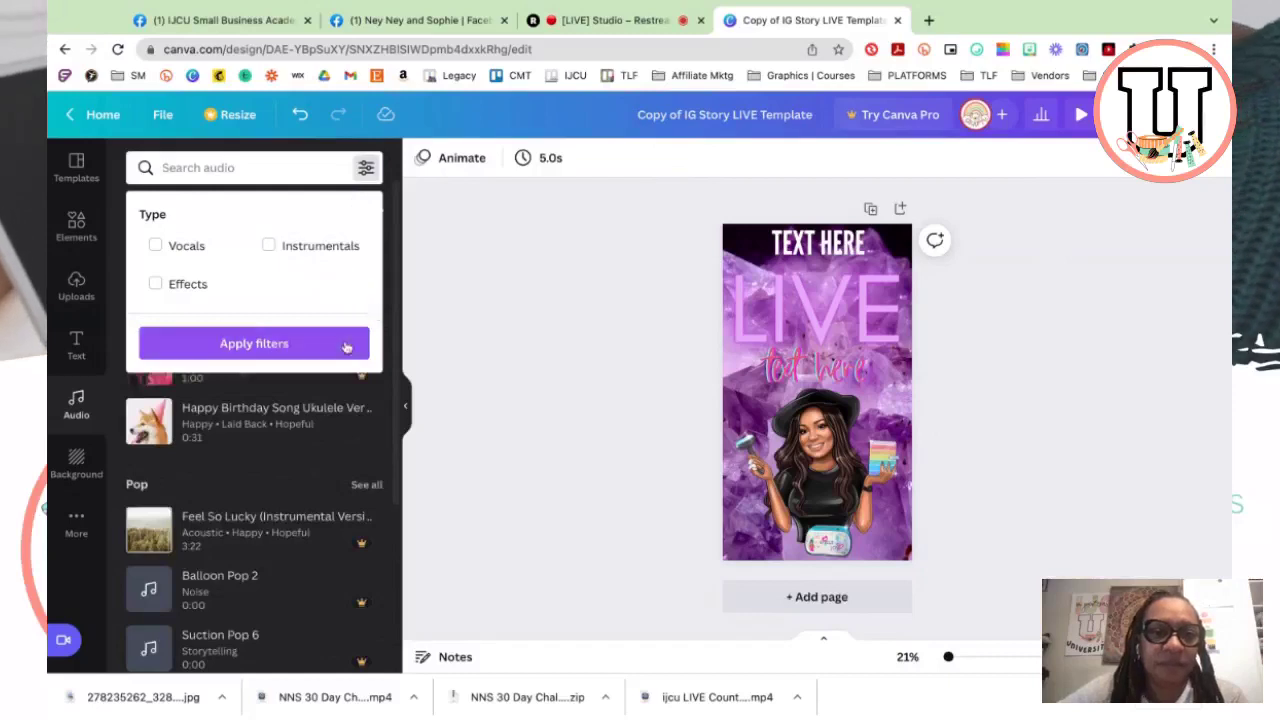
{"action": "left_click", "coordinate": [349, 345]}
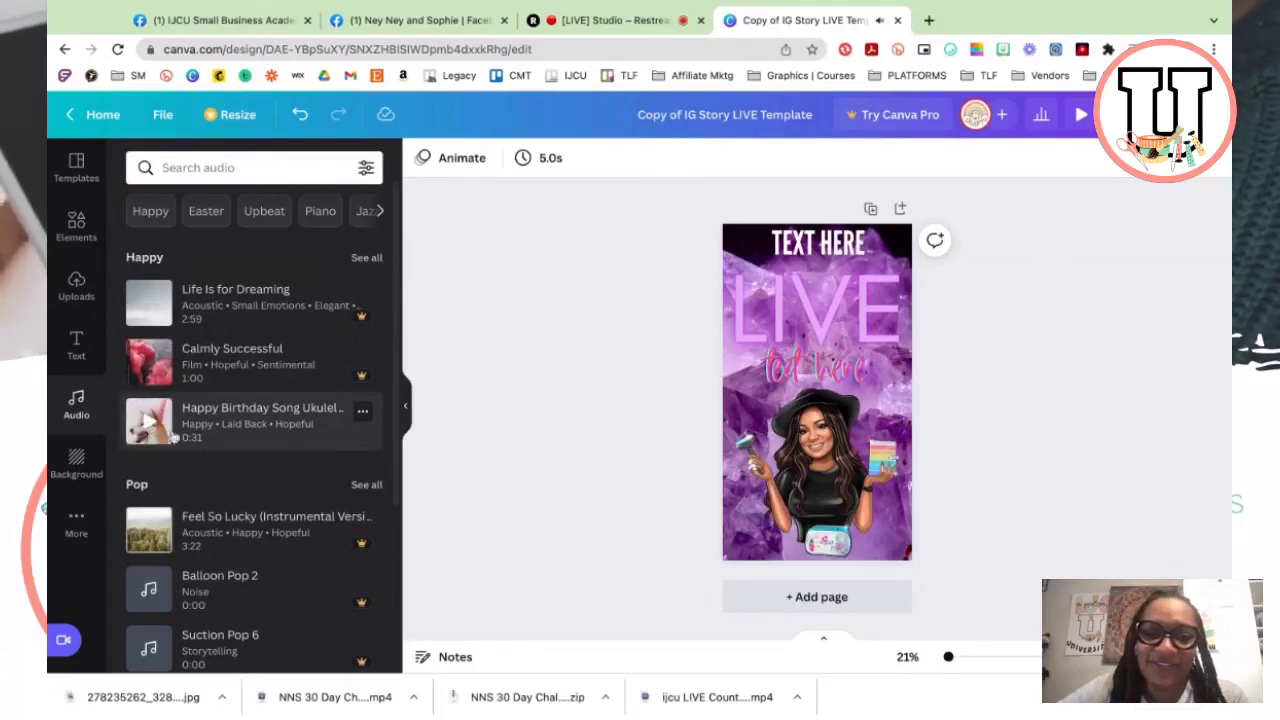
{"action": "scroll", "coordinate": [205, 488], "scroll_direction": "down", "scroll_amount": 1}
{"action": "scroll", "coordinate": [205, 488], "scroll_direction": "down", "scroll_amount": 3}
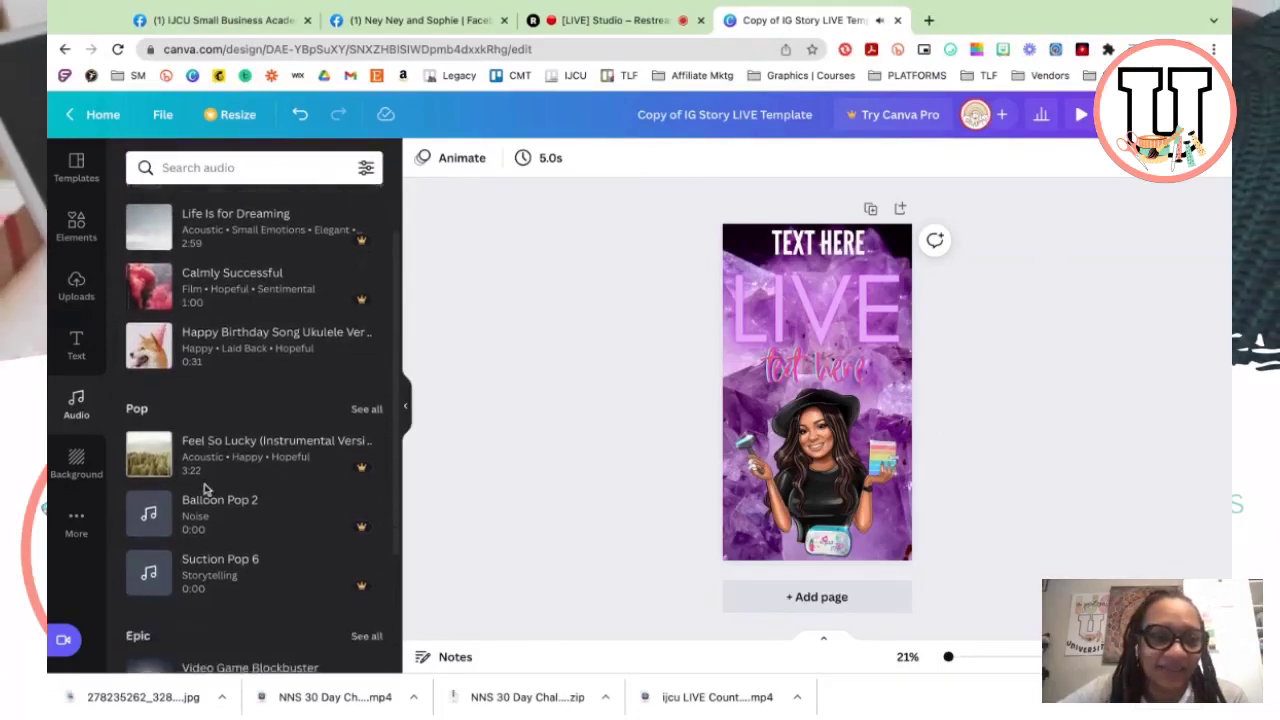
{"action": "scroll", "coordinate": [205, 488], "scroll_direction": "up", "scroll_amount": 4}
{"action": "left_click", "coordinate": [257, 168]}
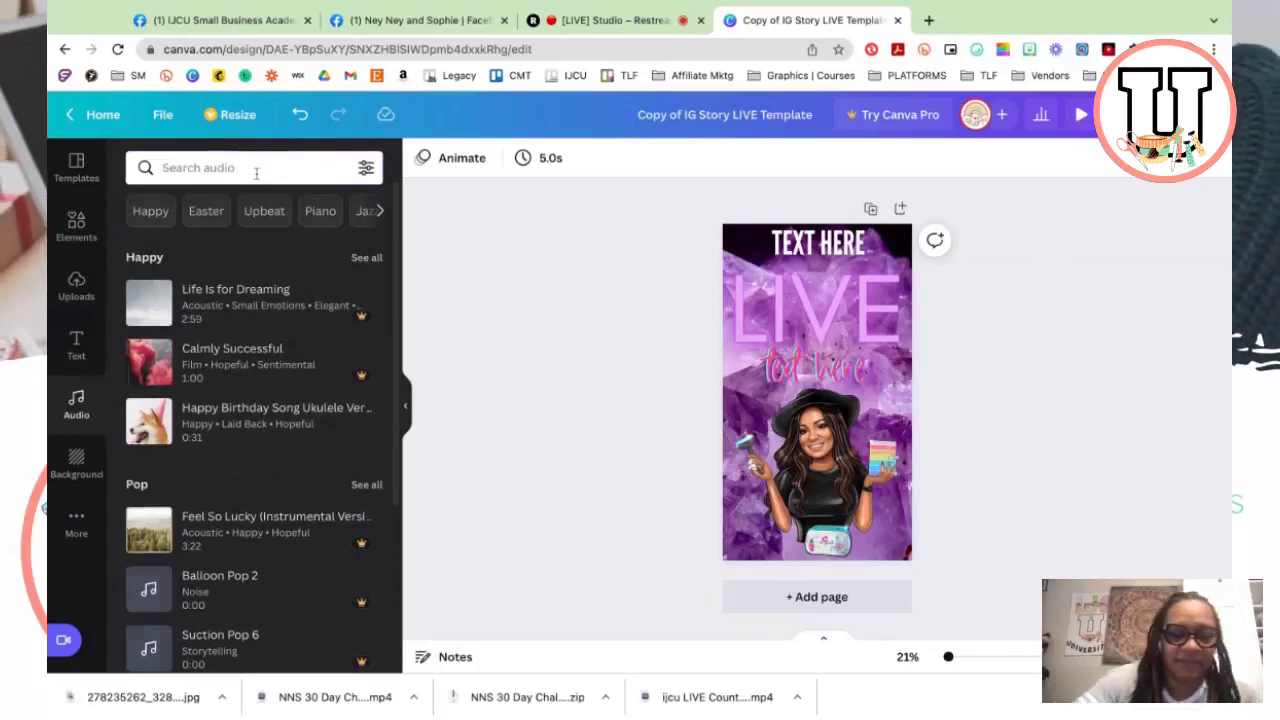
{"action": "type", "text": "free"}
{"action": "key", "text": "Return"}
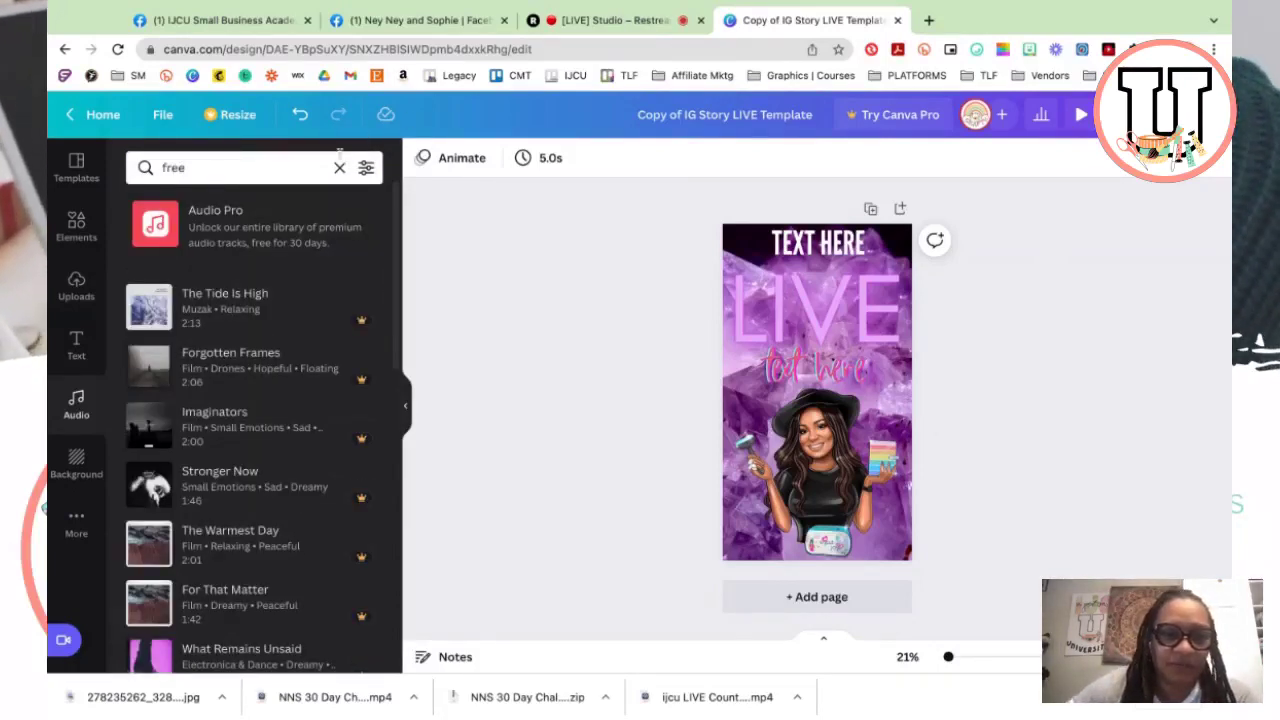
{"action": "left_click", "coordinate": [340, 170]}
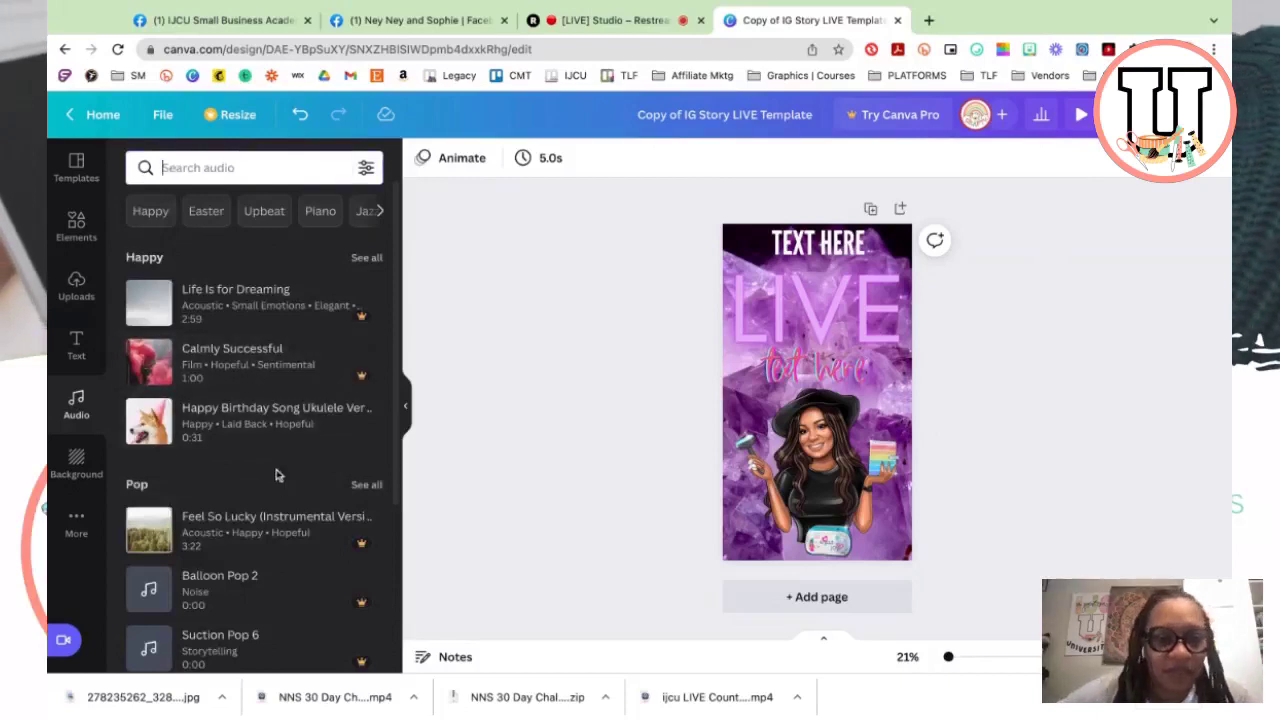
Preview the Epic track 'Video Game Blockbuster' and add it as the story's background music.
{"action": "scroll", "coordinate": [278, 475], "scroll_direction": "down", "scroll_amount": 1}
{"action": "scroll", "coordinate": [278, 475], "scroll_direction": "down", "scroll_amount": 5}
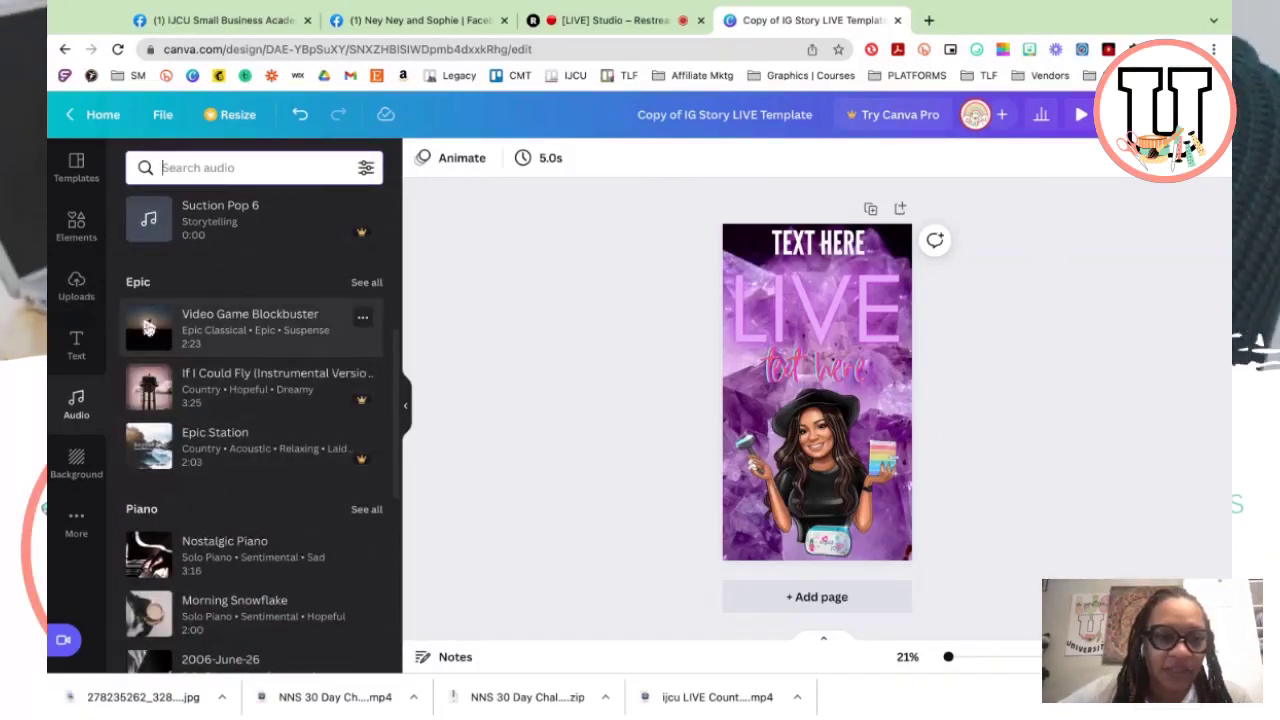
{"action": "left_click", "coordinate": [148, 328]}
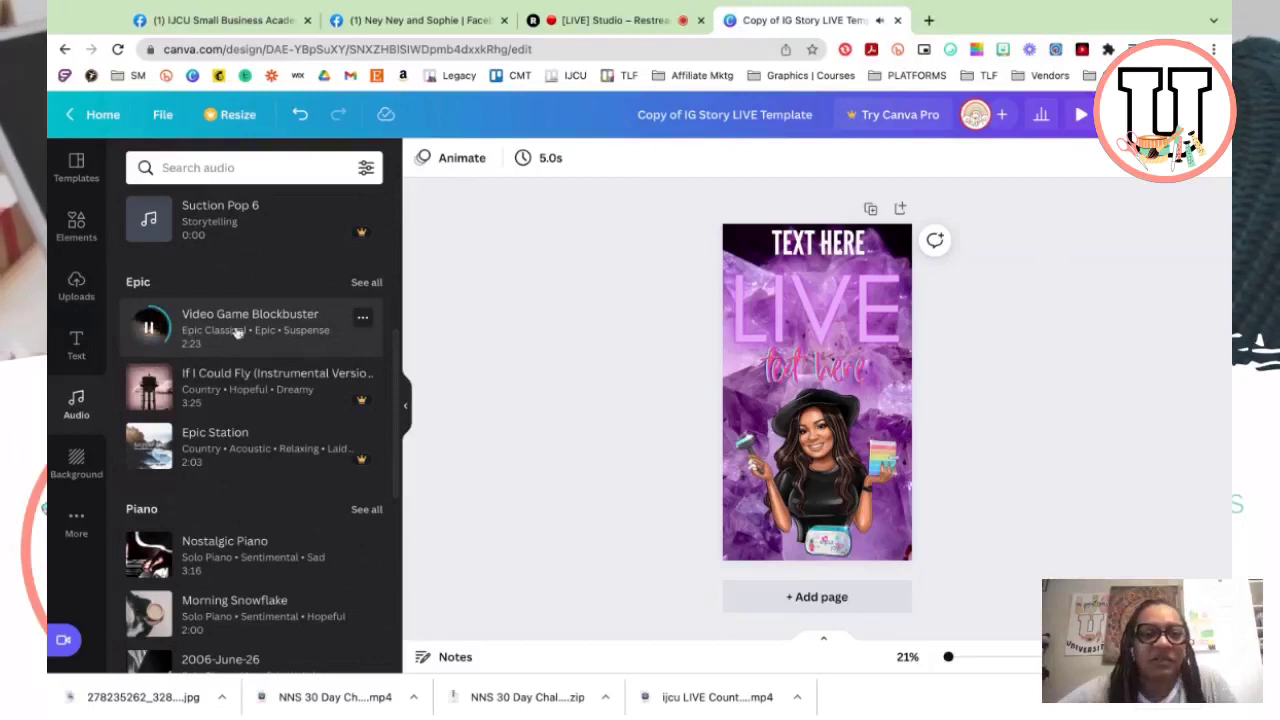
{"action": "left_click", "coordinate": [147, 331]}
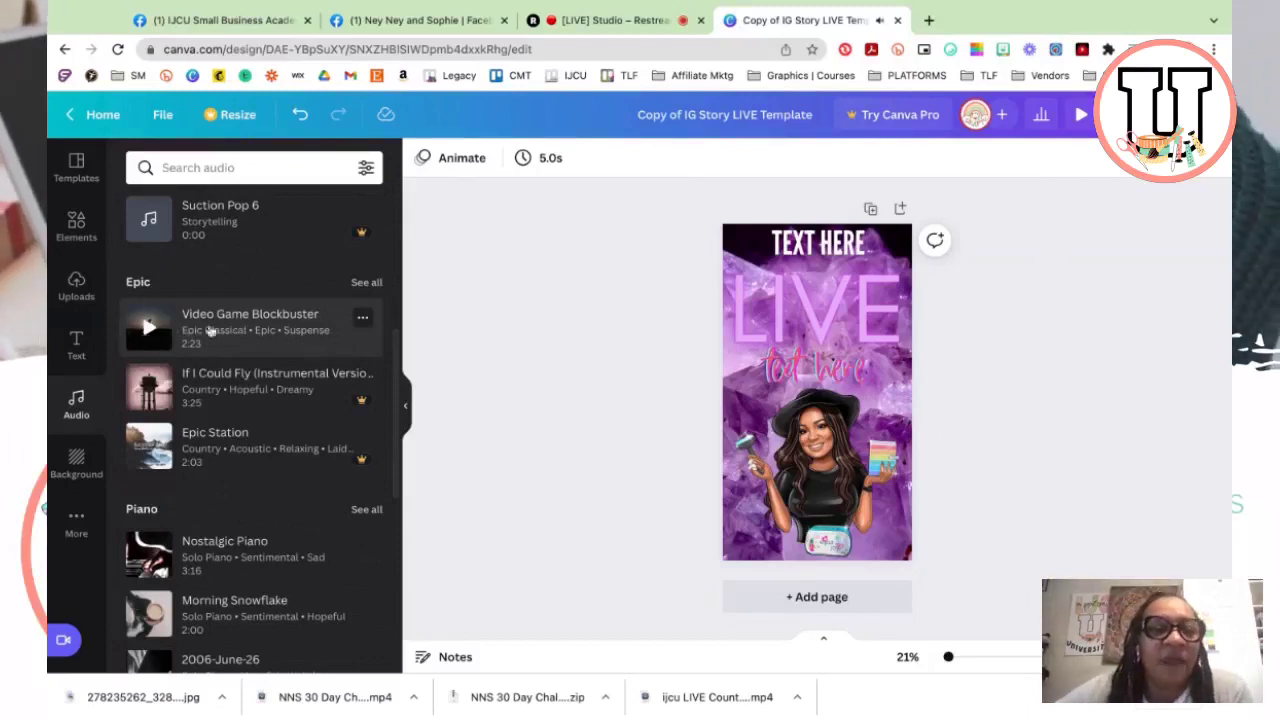
{"action": "left_click", "coordinate": [240, 333]}
{"action": "scroll", "coordinate": [240, 333], "scroll_direction": "up", "scroll_amount": 2}
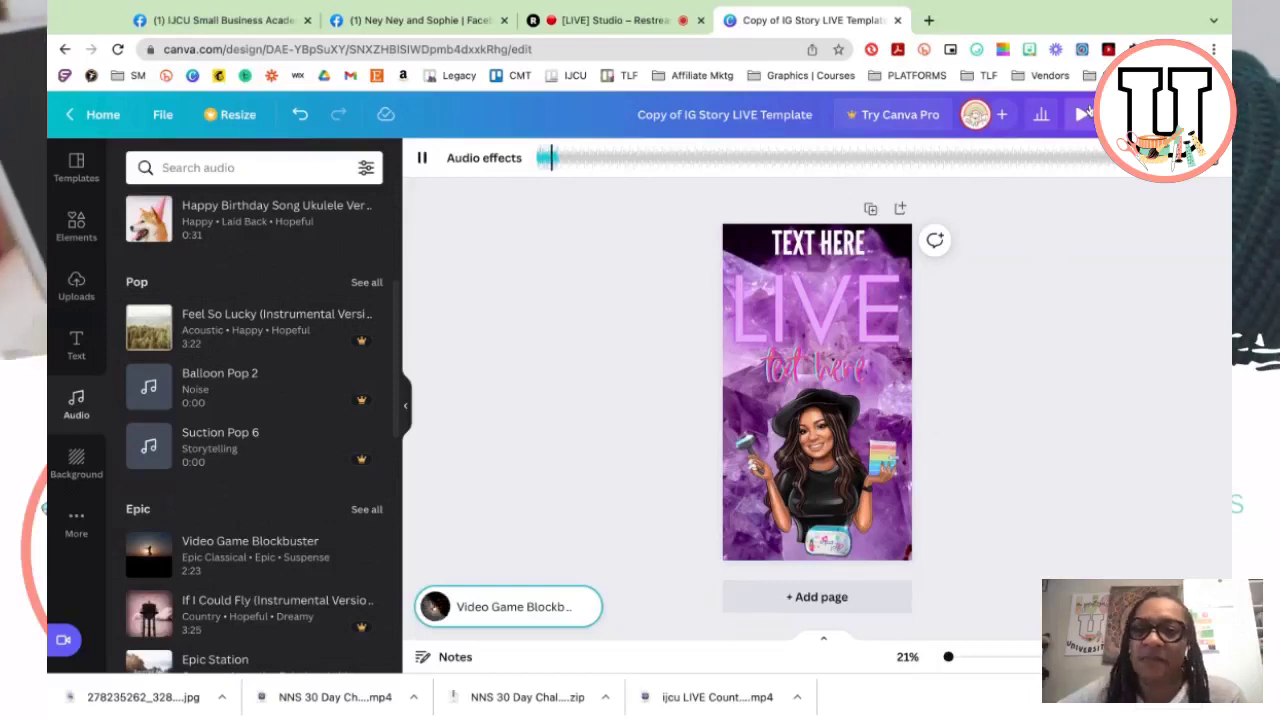
Open the download settings from the Share menu, keeping MP4 Video as the file type.
{"action": "left_click", "coordinate": [1150, 114]}
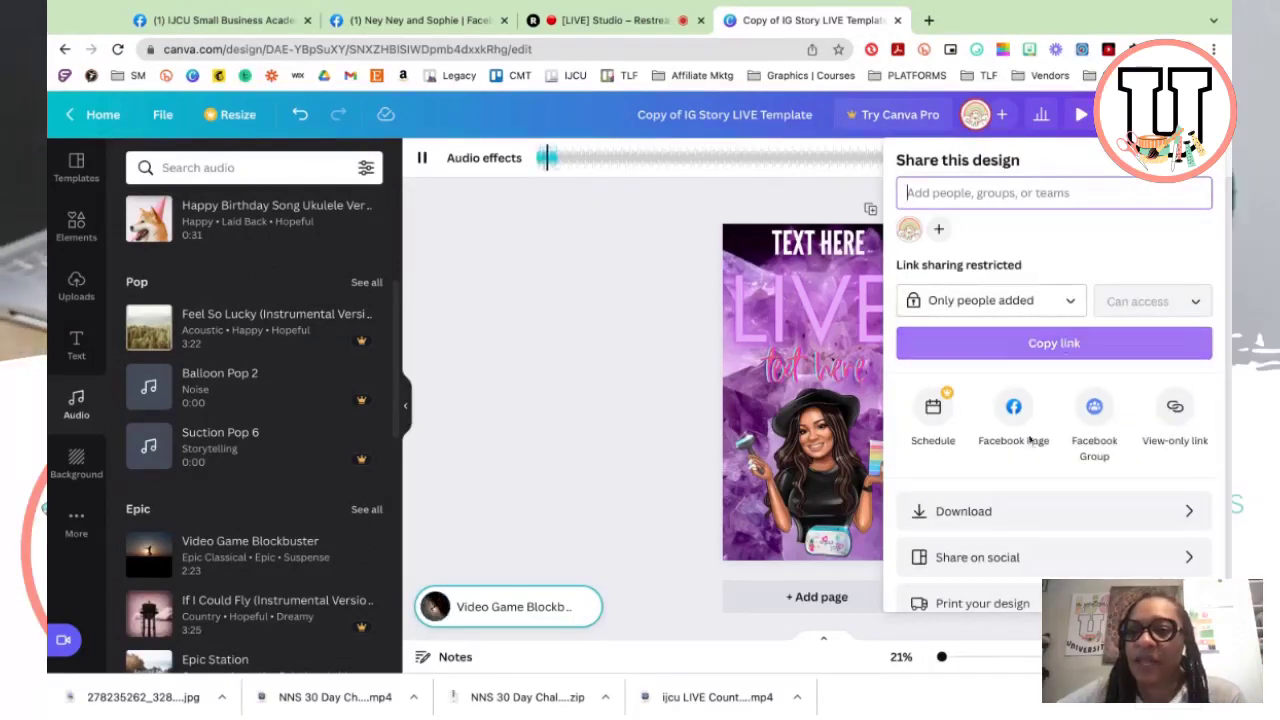
{"action": "left_click", "coordinate": [994, 513]}
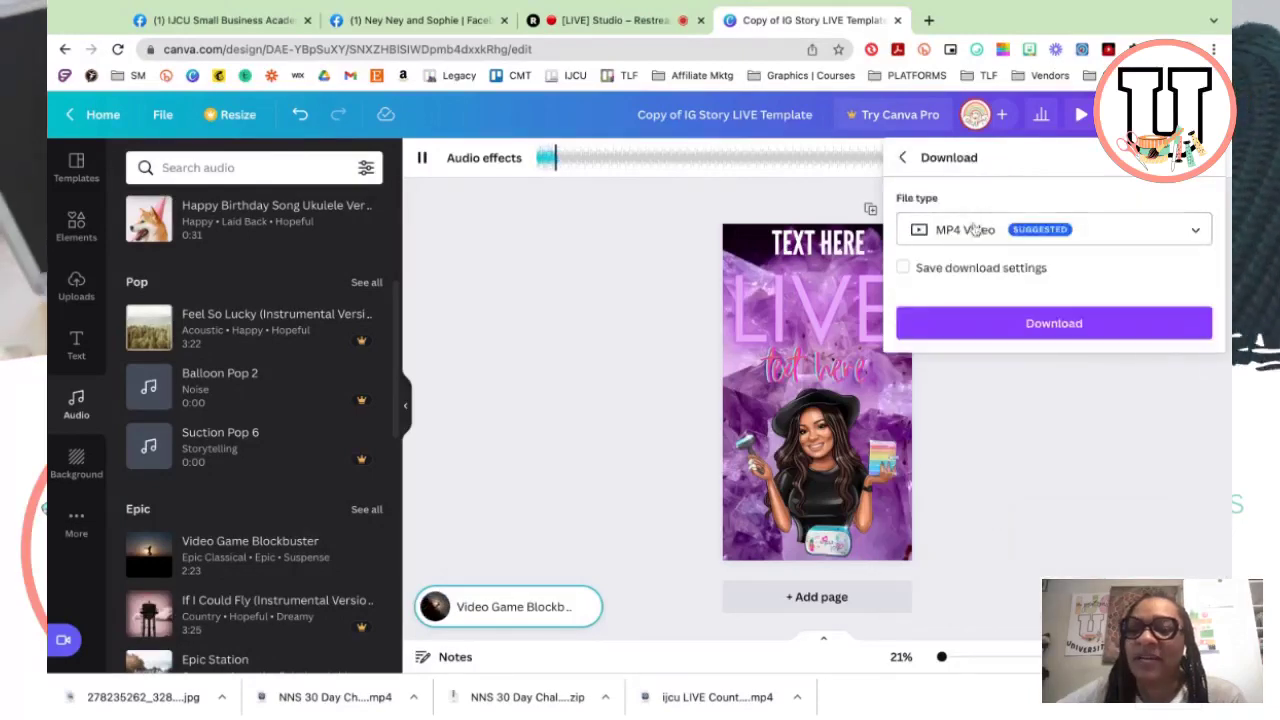